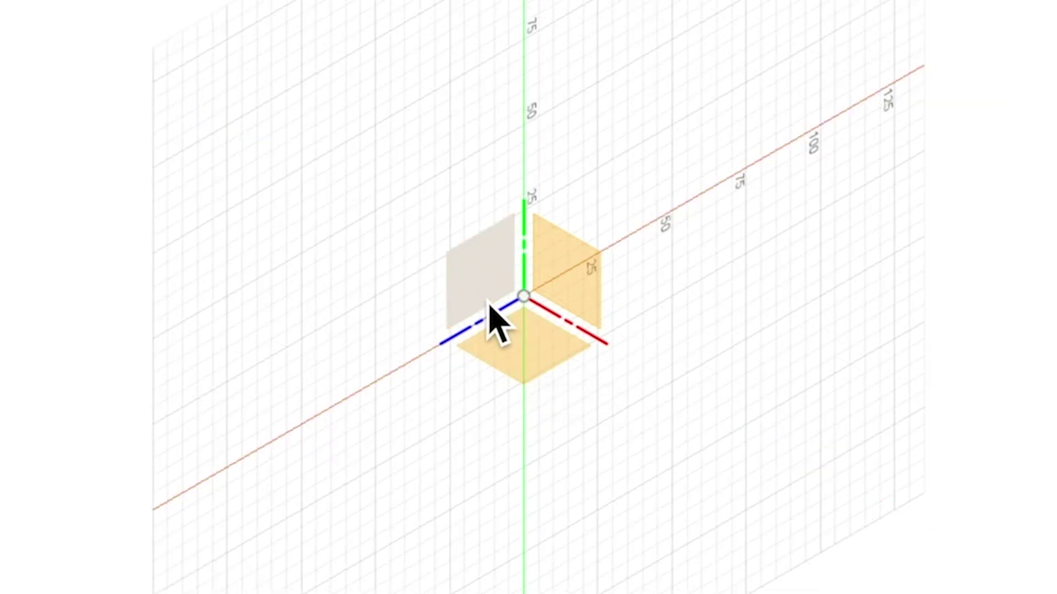
Step: Sketch a closed four-line profile, about 55 mm wide, from the origin on the XY plane
click(557, 358)
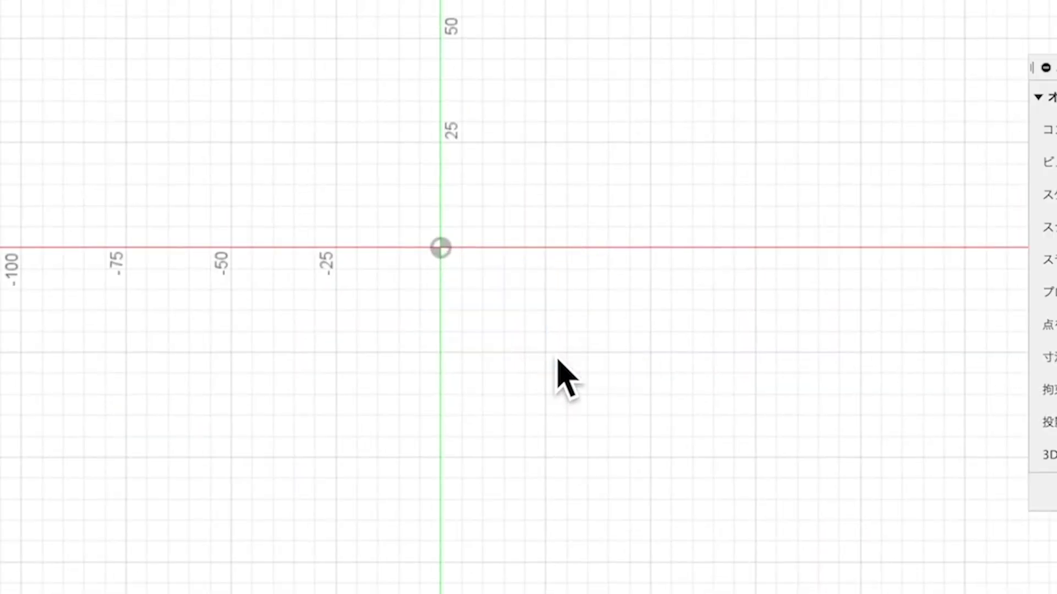
key(l)
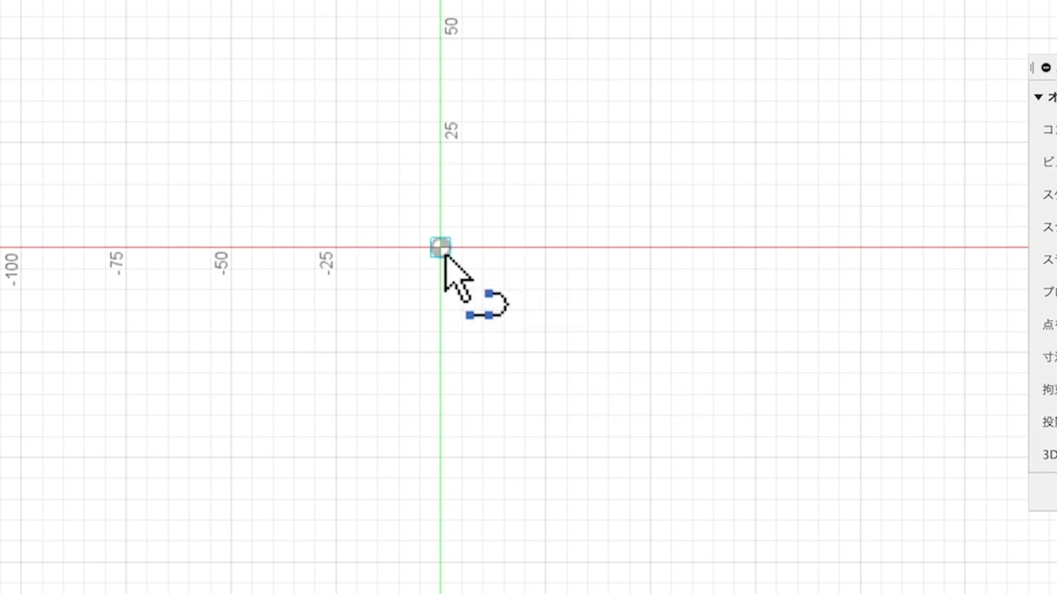
click(440, 247)
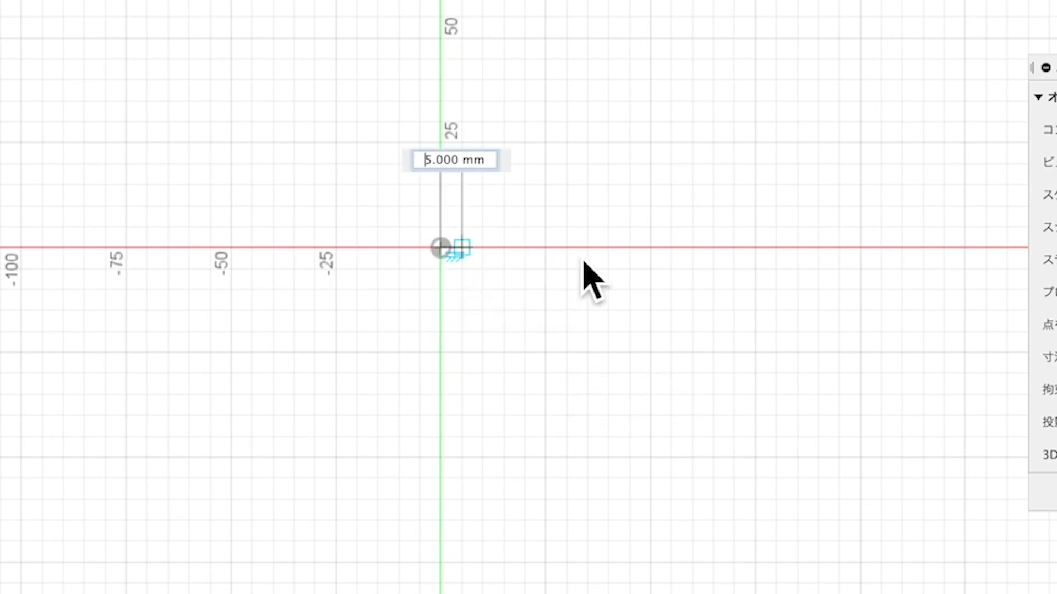
click(671, 248)
click(671, 468)
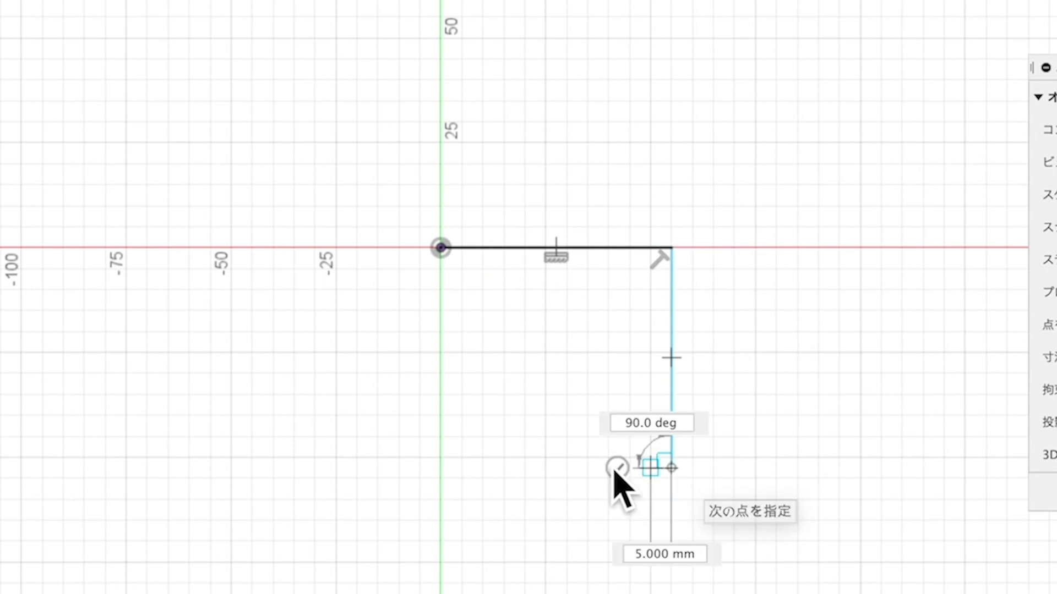
click(441, 458)
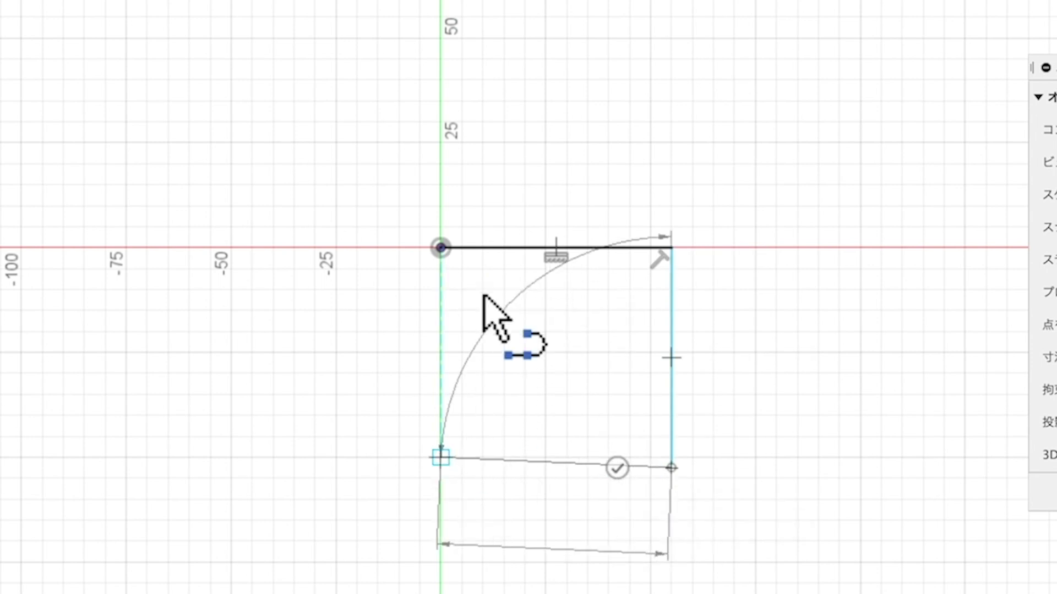
click(445, 250)
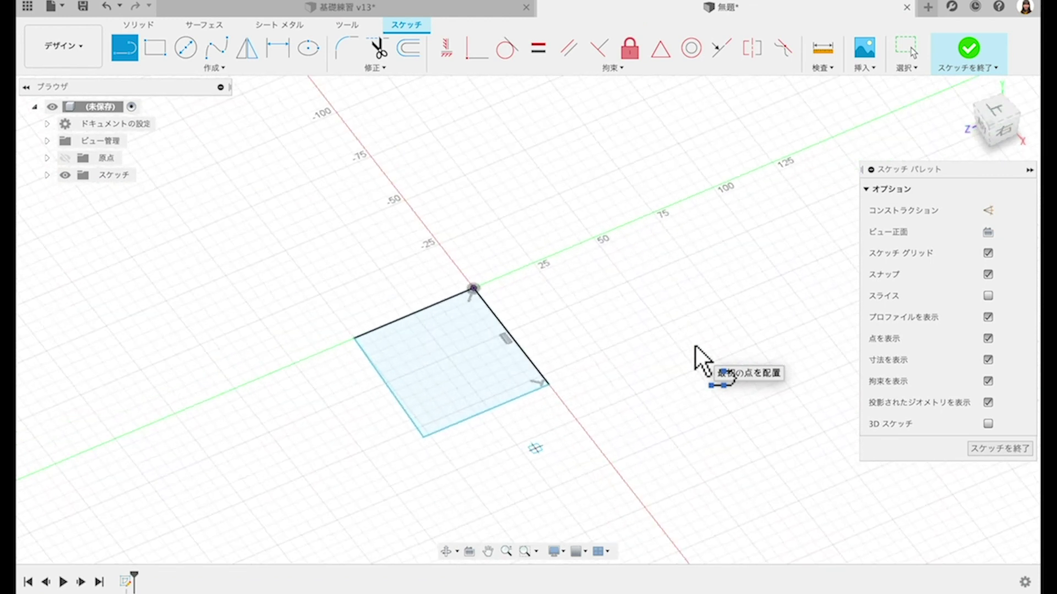
click(977, 62)
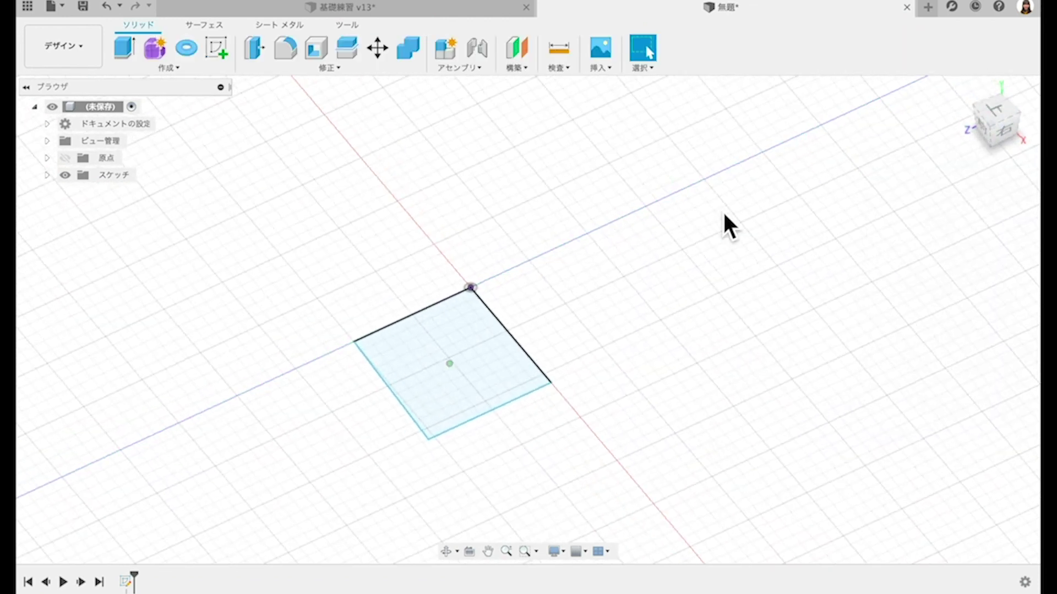
Step: Browse the Create menu without choosing anything, then switch to the 基礎練習 v13 design
click(164, 67)
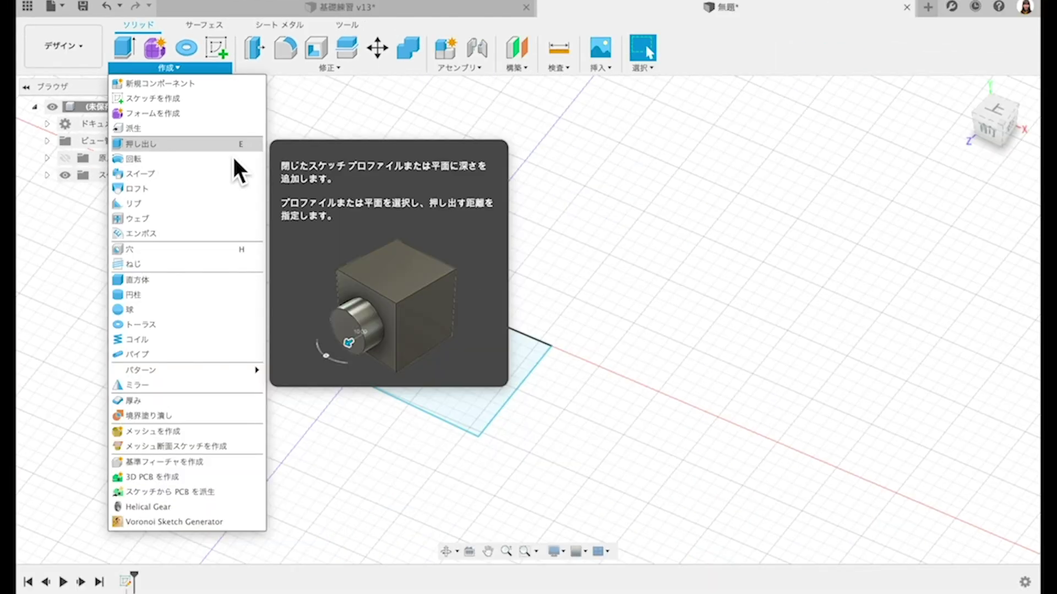
click(523, 171)
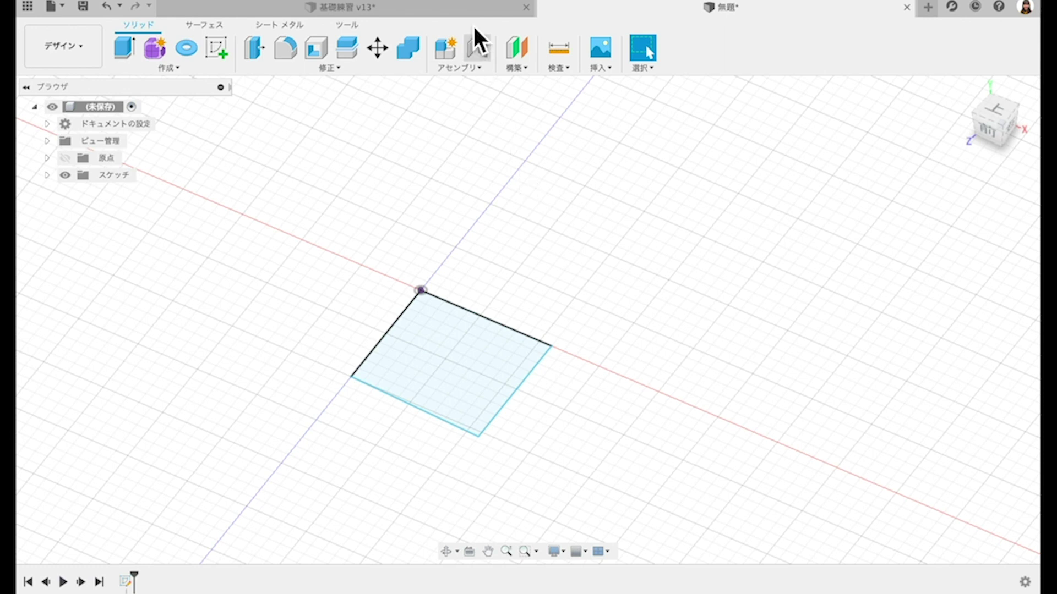
click(455, 11)
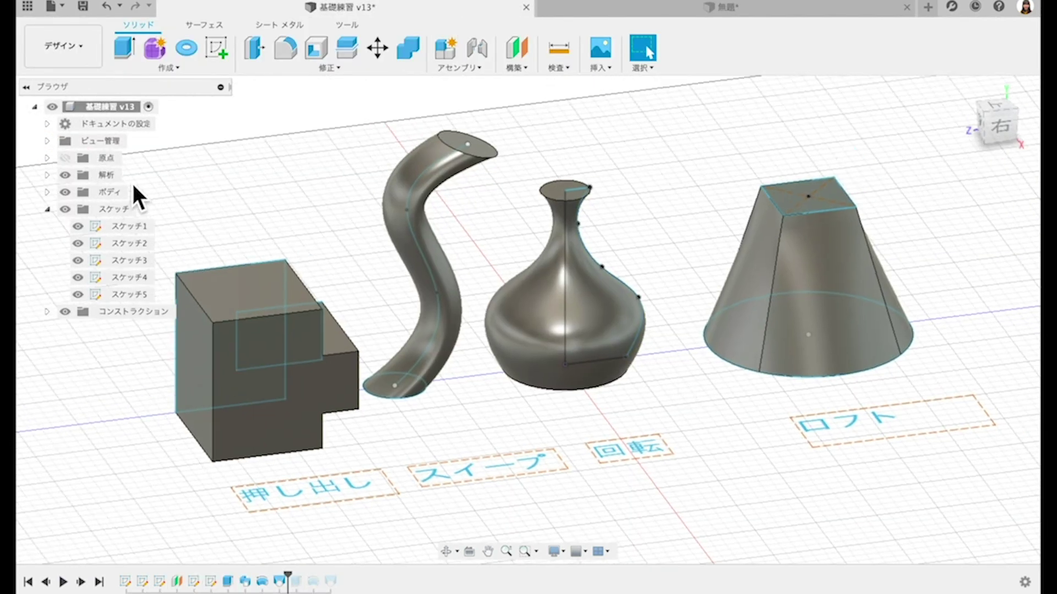
Step: Hide the ボディ folder so only the sketches and labels of the four solids show
click(65, 192)
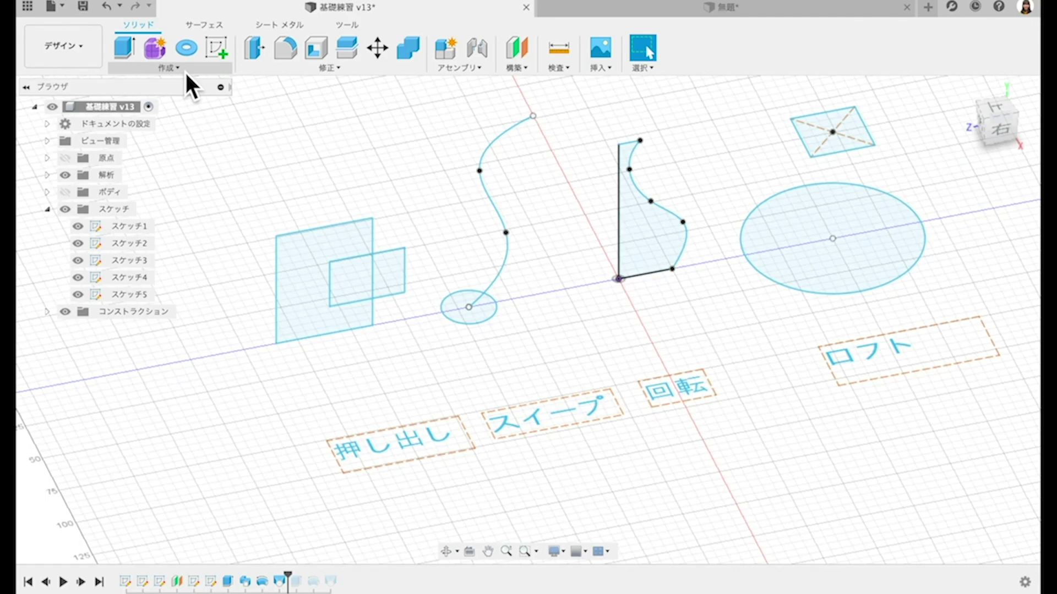
Step: Return the view to isometric with F6 and start a 押し出し (Extrude) feature
click(184, 69)
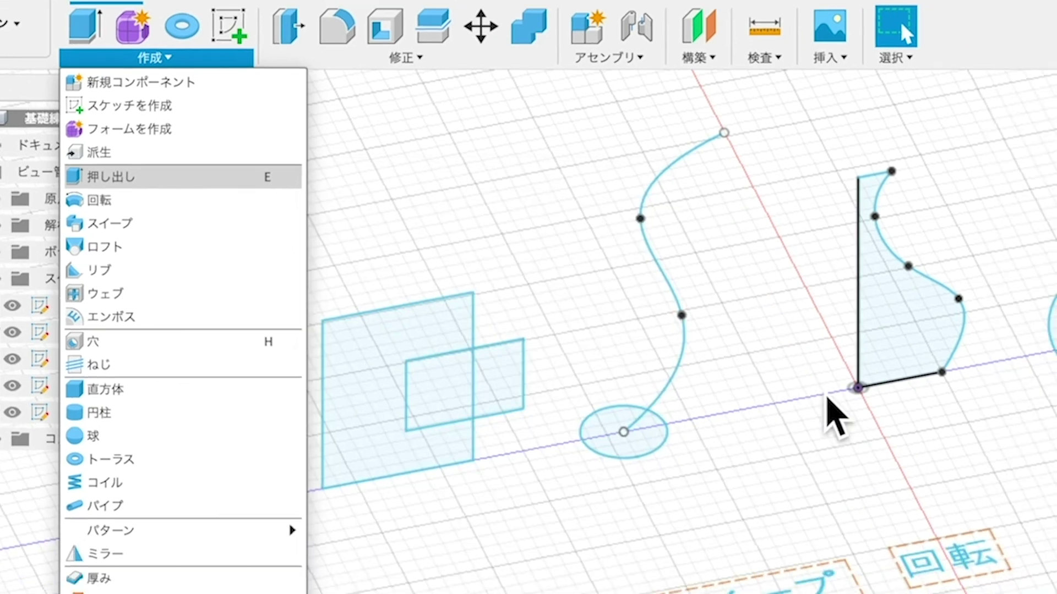
click(685, 344)
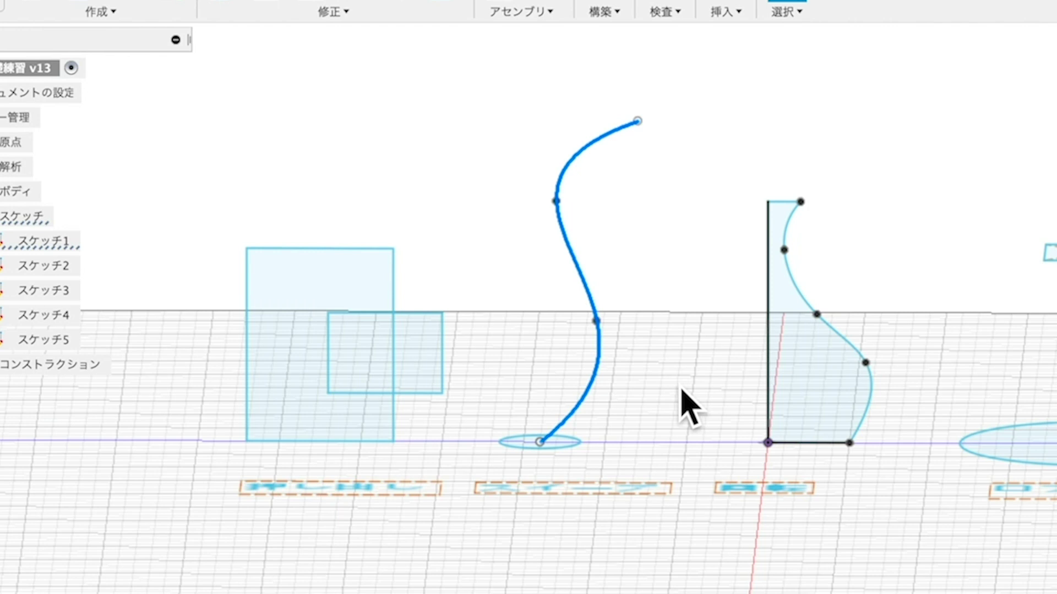
key(F6)
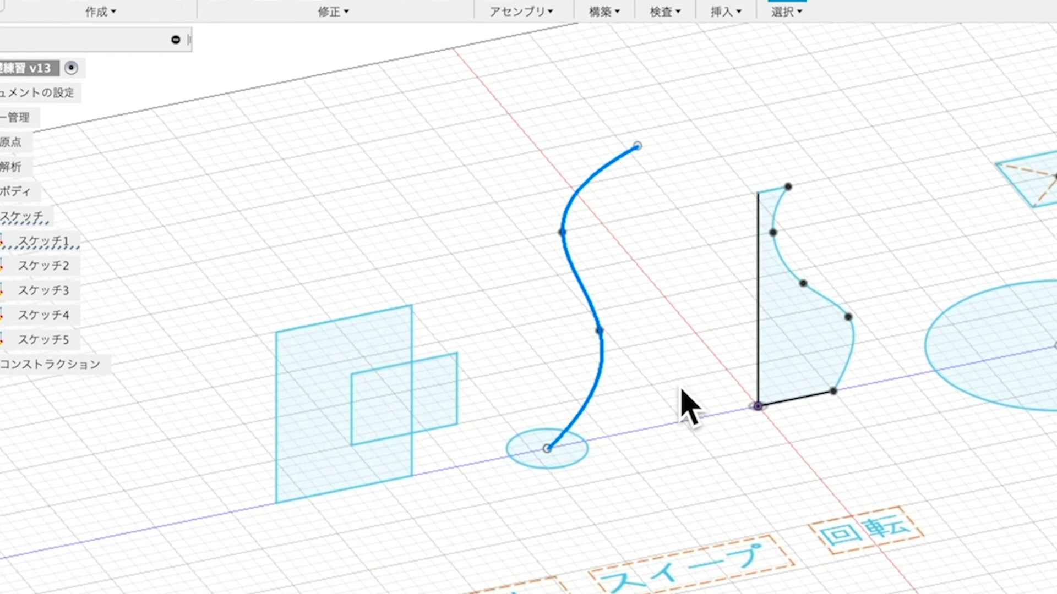
click(192, 68)
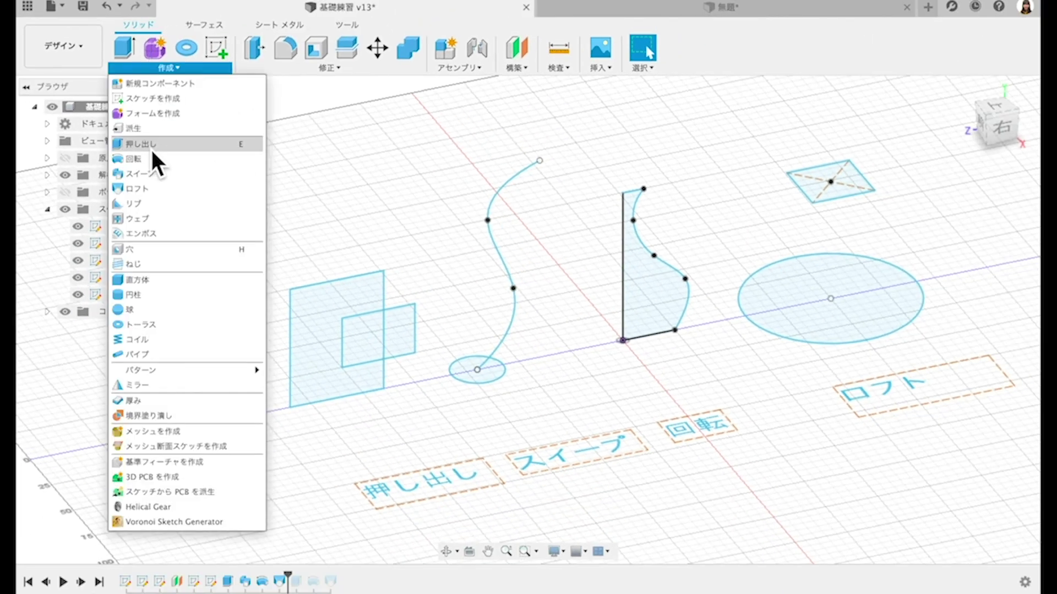
click(146, 148)
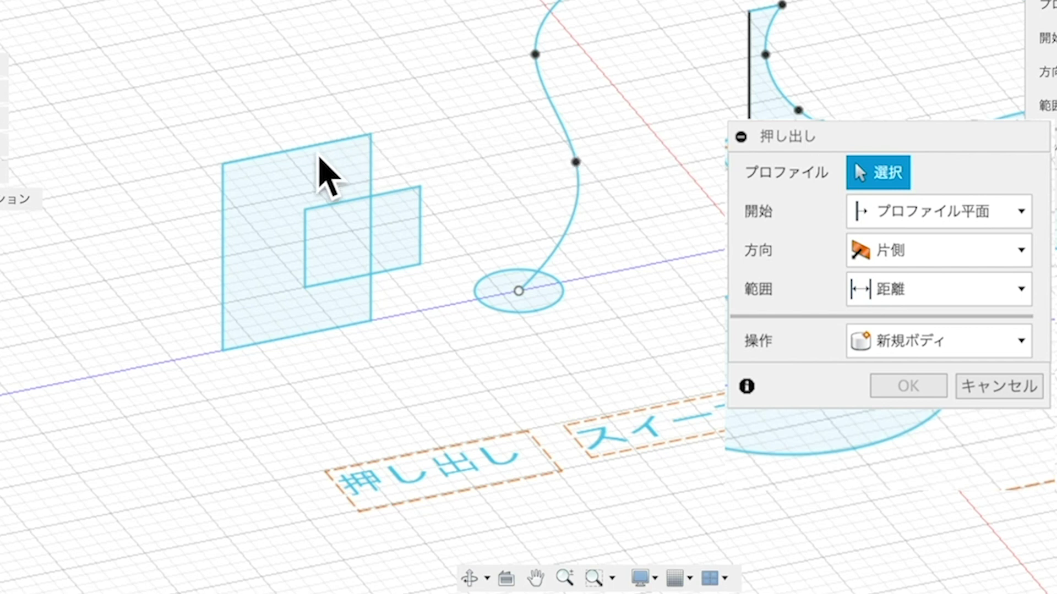
Step: Extrude the three overlapping-rectangle regions 57.489 mm into a new stepped solid body
click(289, 176)
click(350, 234)
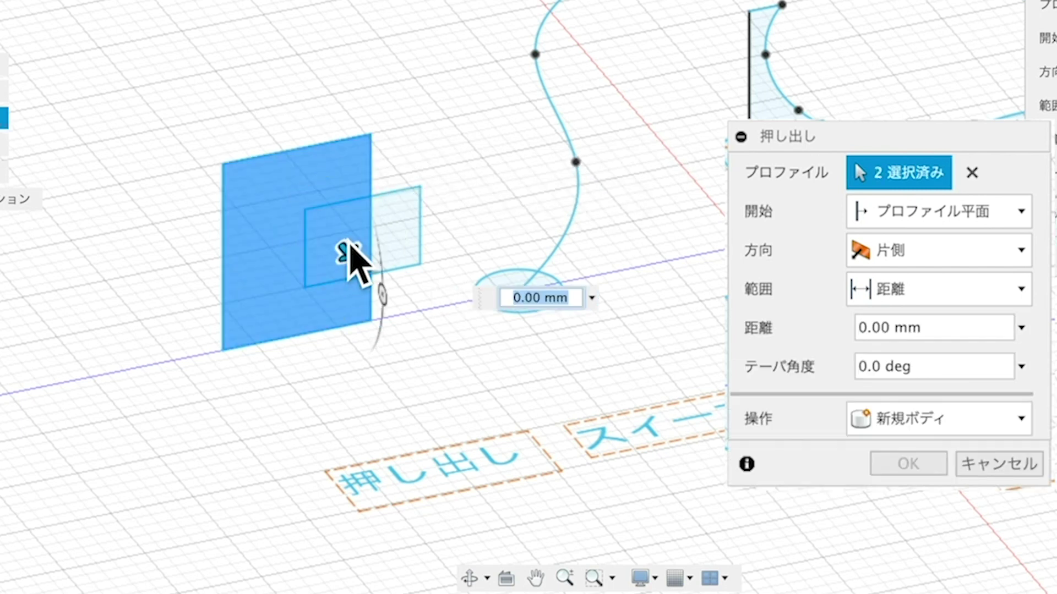
click(411, 223)
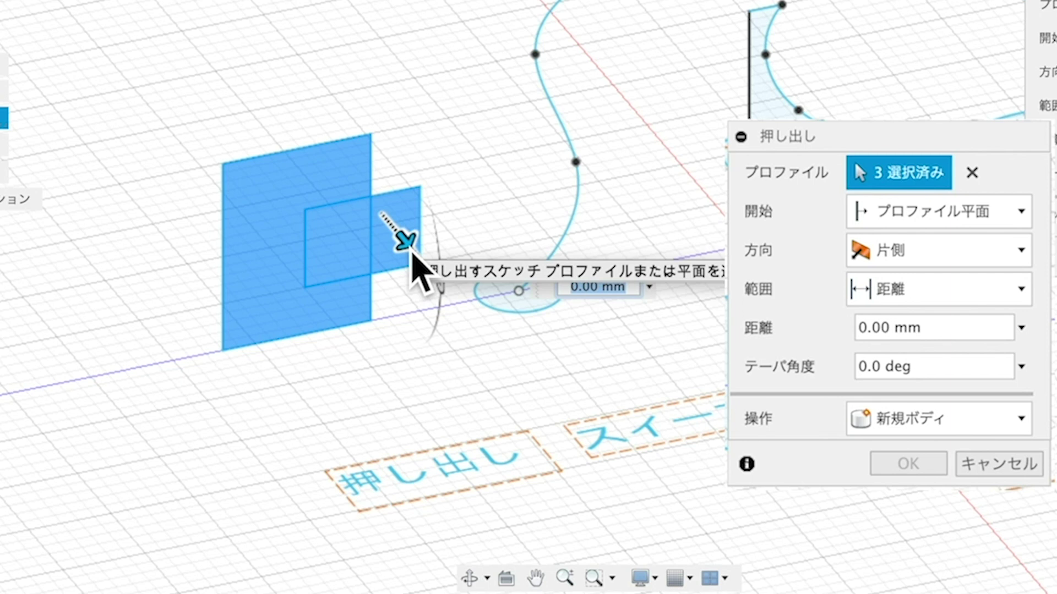
click(432, 271)
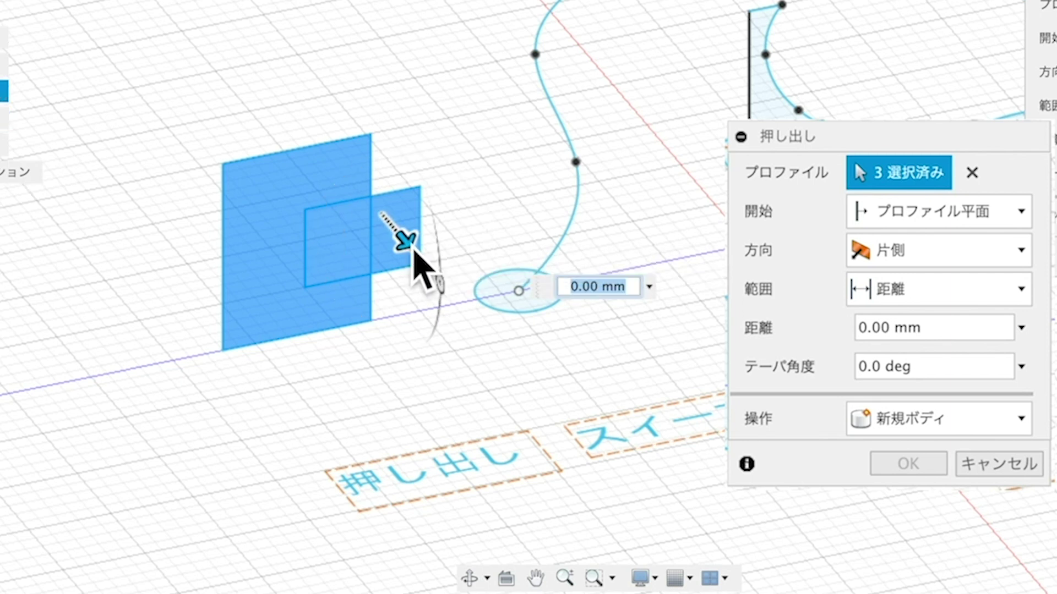
mouse_move(432, 271)
mouse_down()
mouse_move(502, 358)
mouse_move(489, 344)
mouse_up()
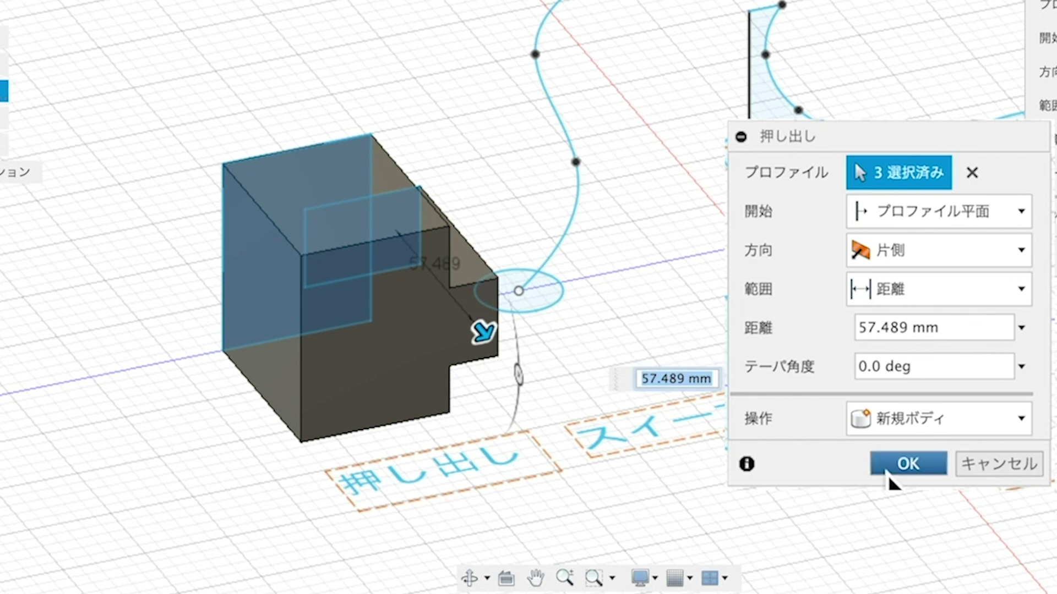
click(891, 467)
Step: Orbit and zoom the view, and make スケッチ3 visible again in the Browser
shift+middle_drag(741, 367, 648, 330)
scroll(521, 362, up, 2)
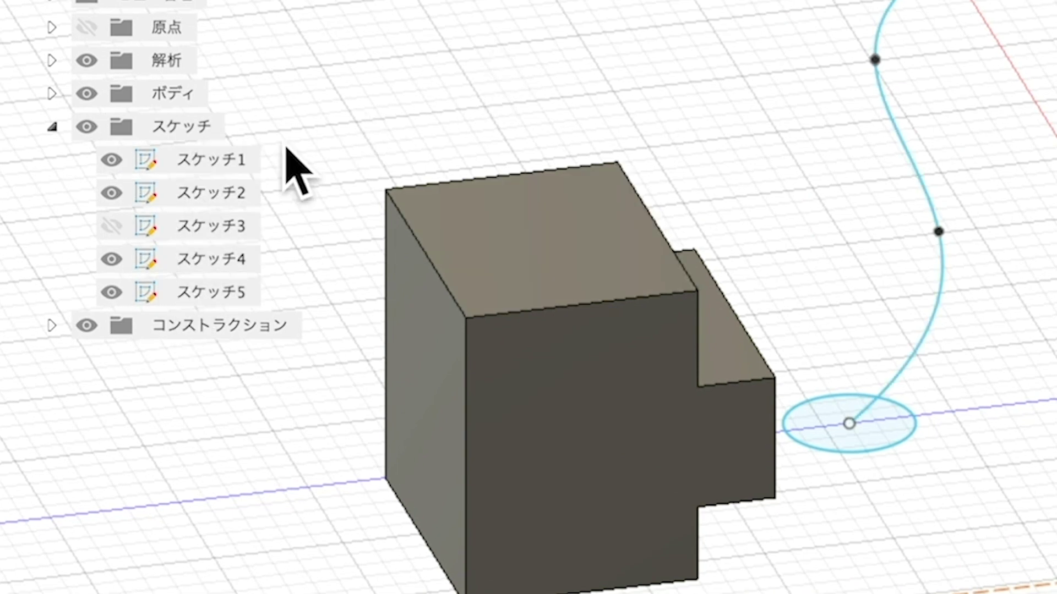
click(134, 225)
click(116, 226)
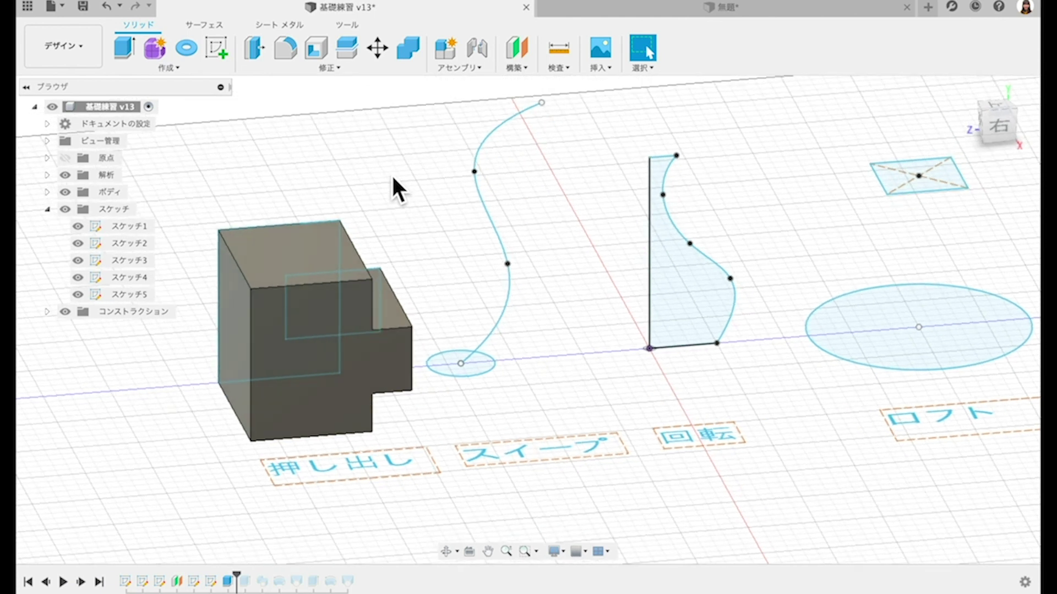
Step: Check the ellipse and S-curve selections, then bring up the Create feature list at Sweep
scroll(395, 190, right, 5)
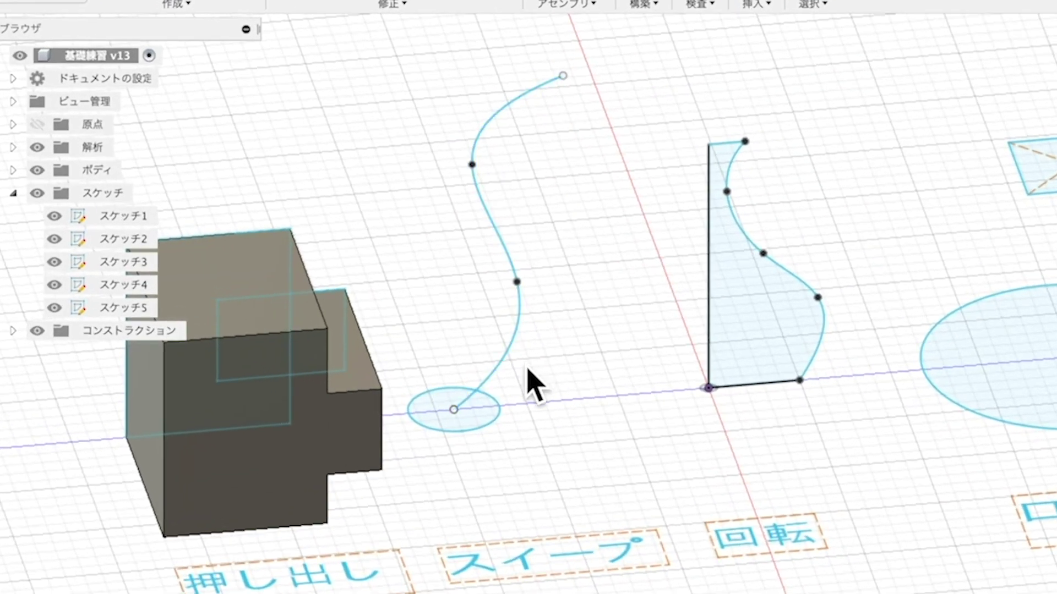
click(488, 420)
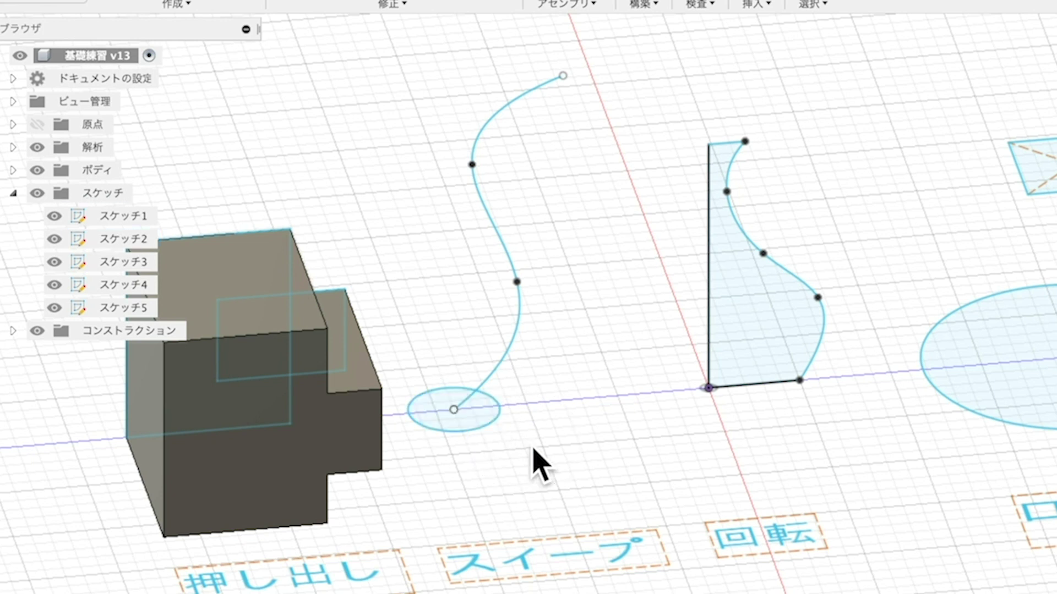
click(517, 338)
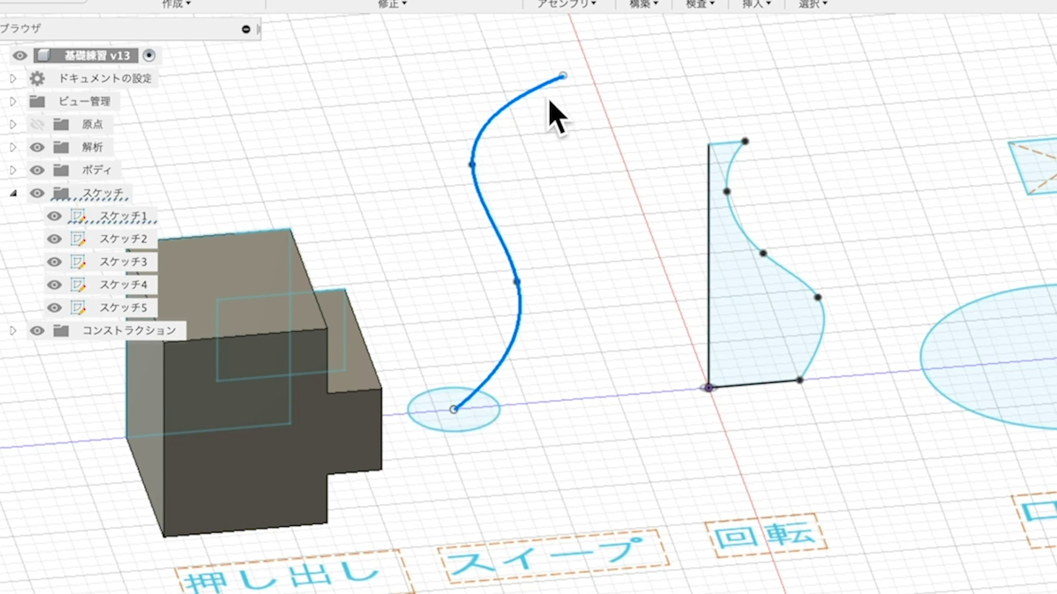
click(637, 225)
click(175, 67)
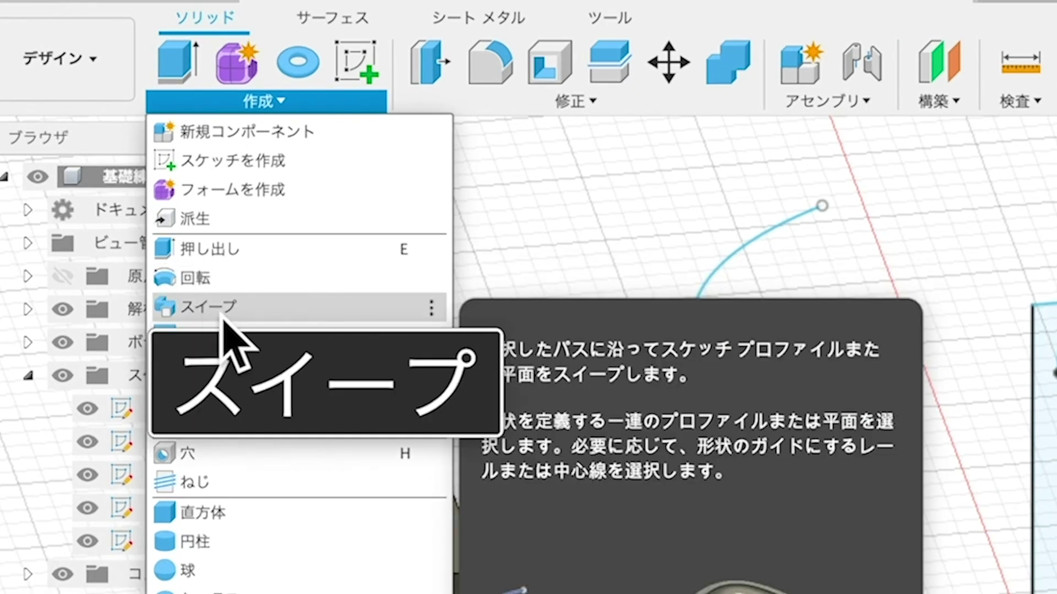
Step: Sweep the small ellipse profile along the S-curve path to create the tube solid
click(226, 309)
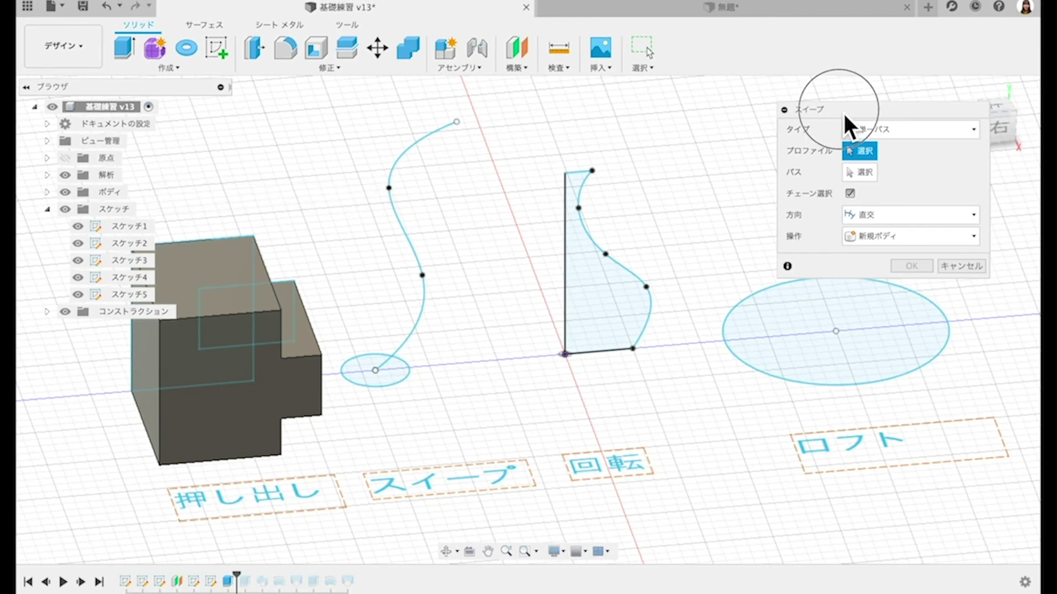
drag(843, 111, 559, 212)
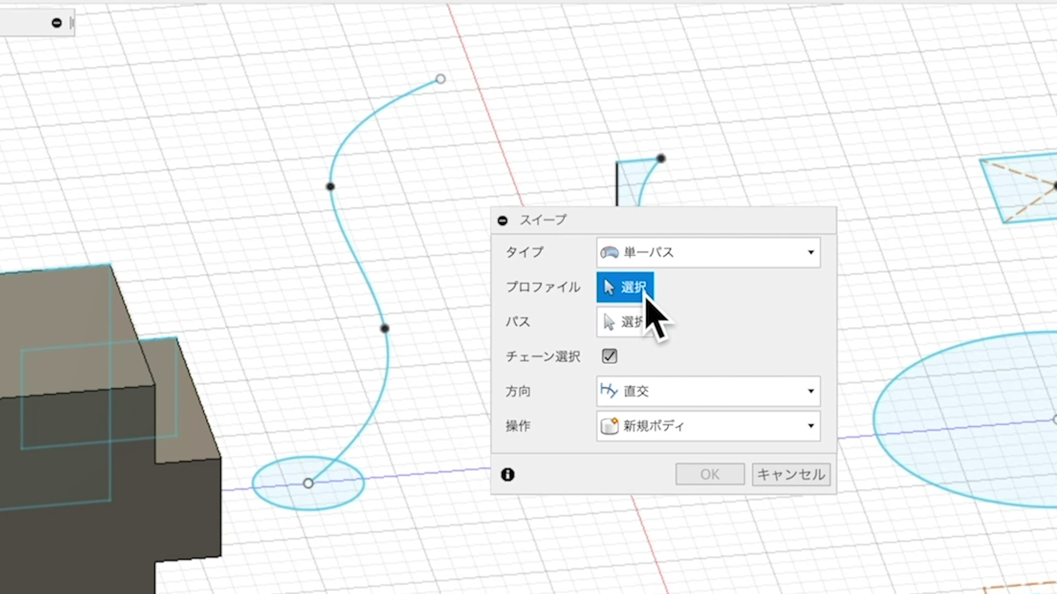
click(342, 503)
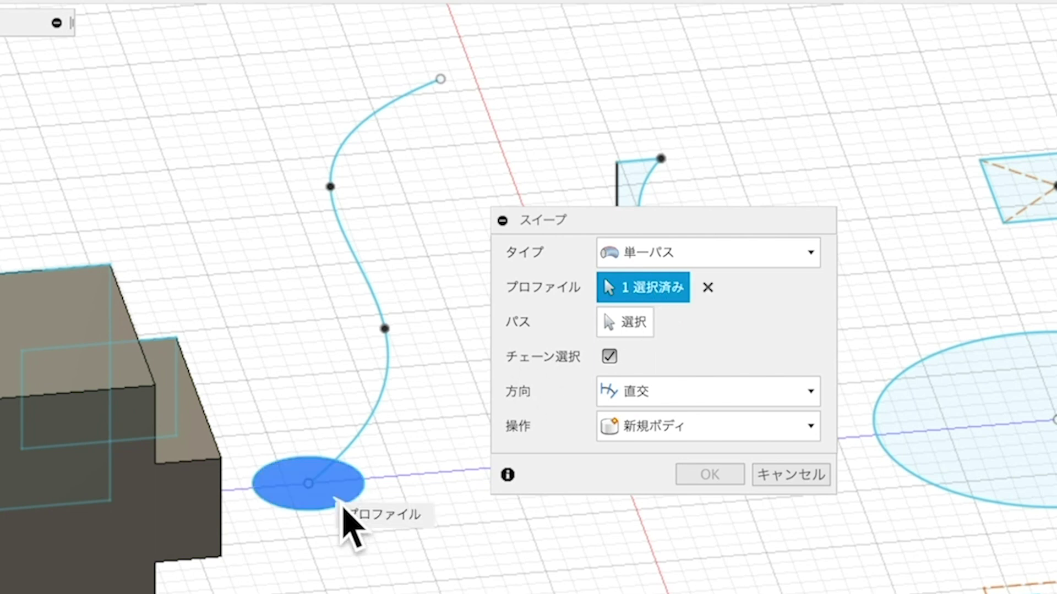
click(646, 327)
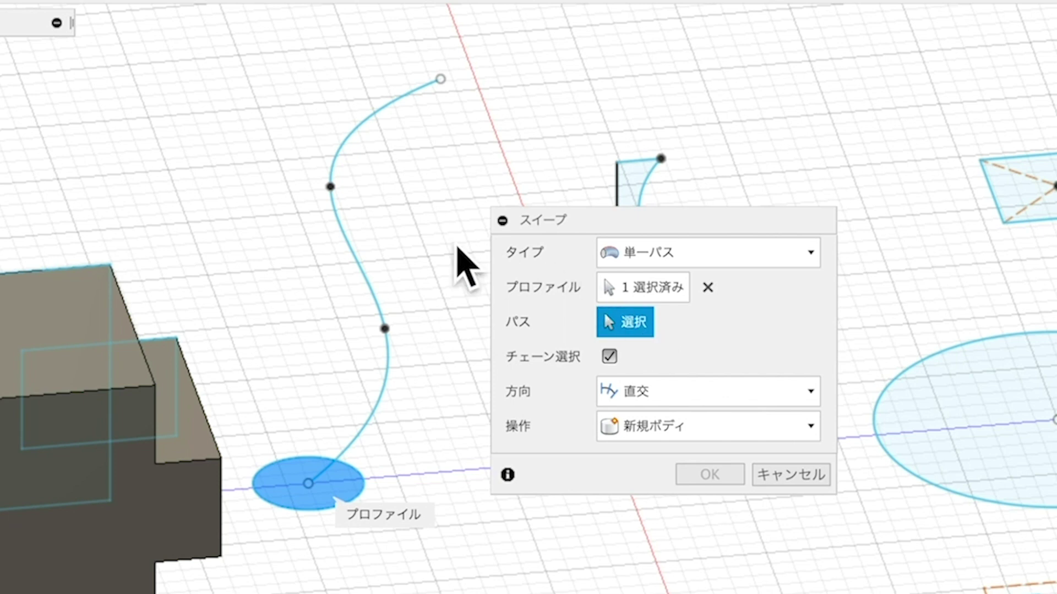
click(357, 251)
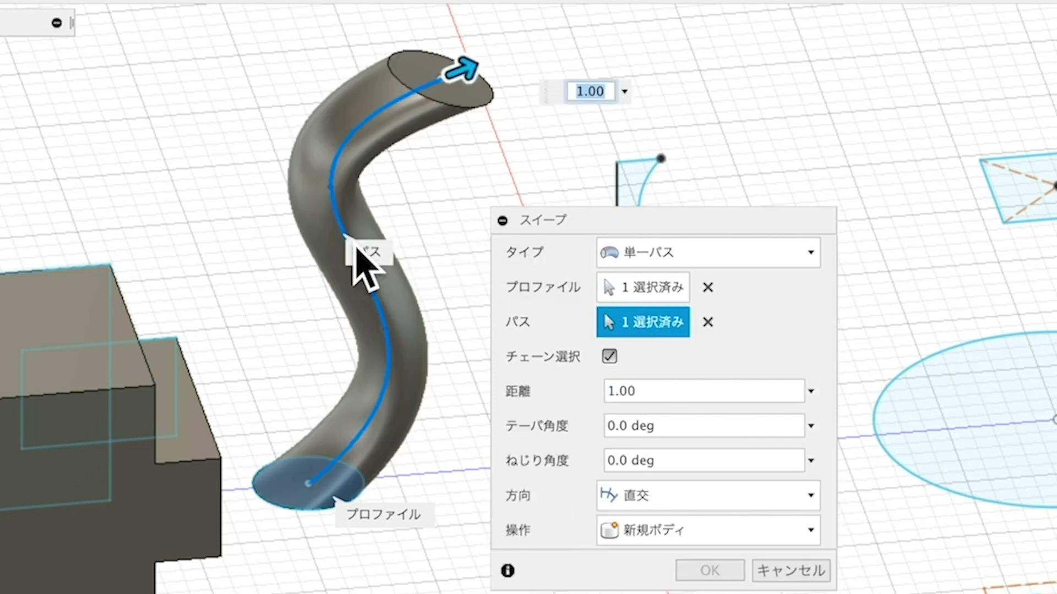
drag(688, 221, 996, 190)
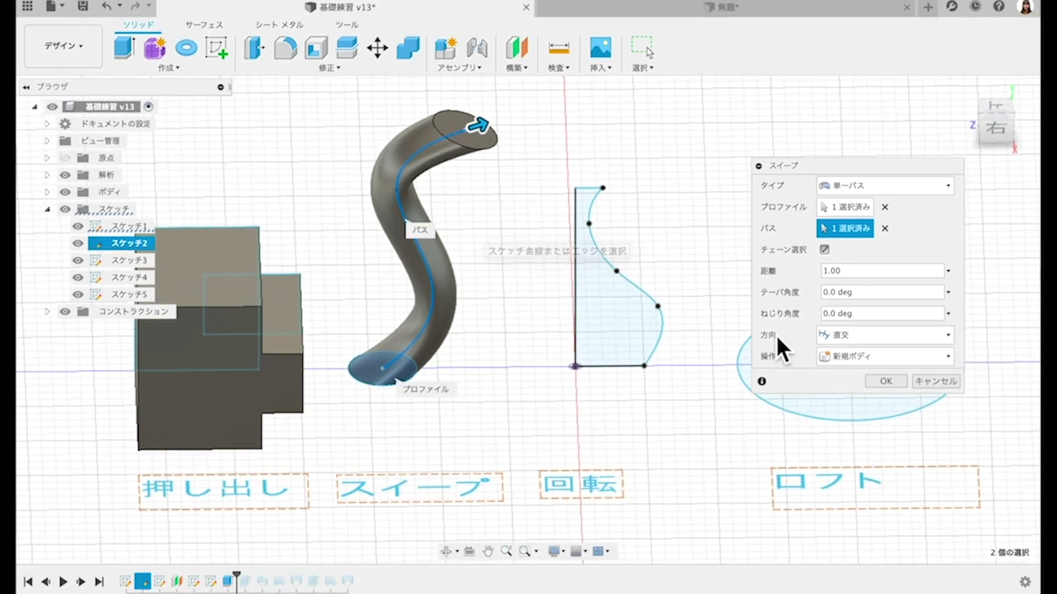
click(885, 381)
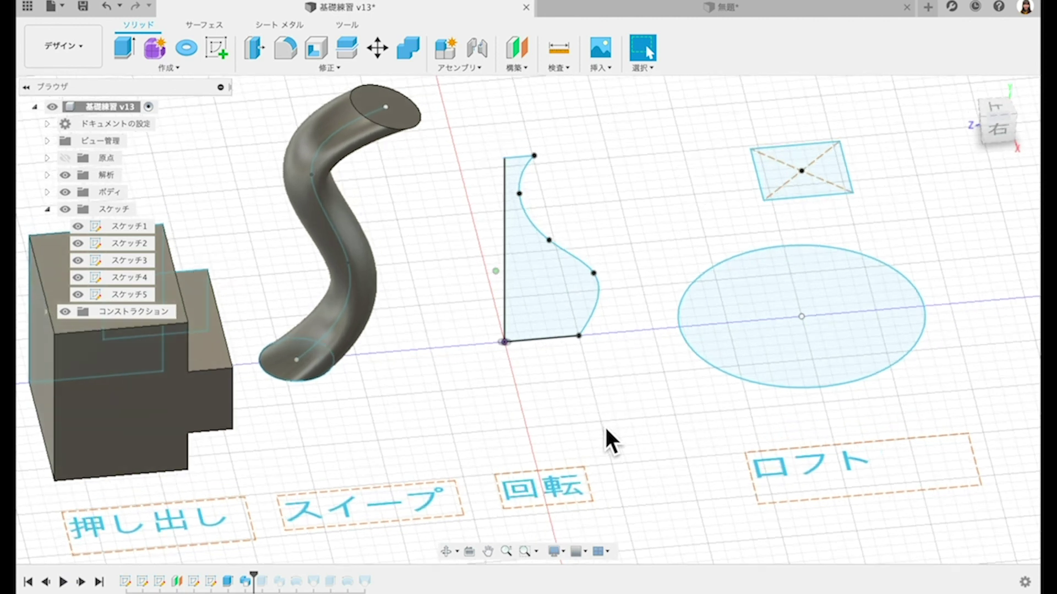
Step: Zoom in on the vase outline, select and deselect it, and open the Create feature list
scroll(628, 242, up, 2)
scroll(629, 242, up, 2)
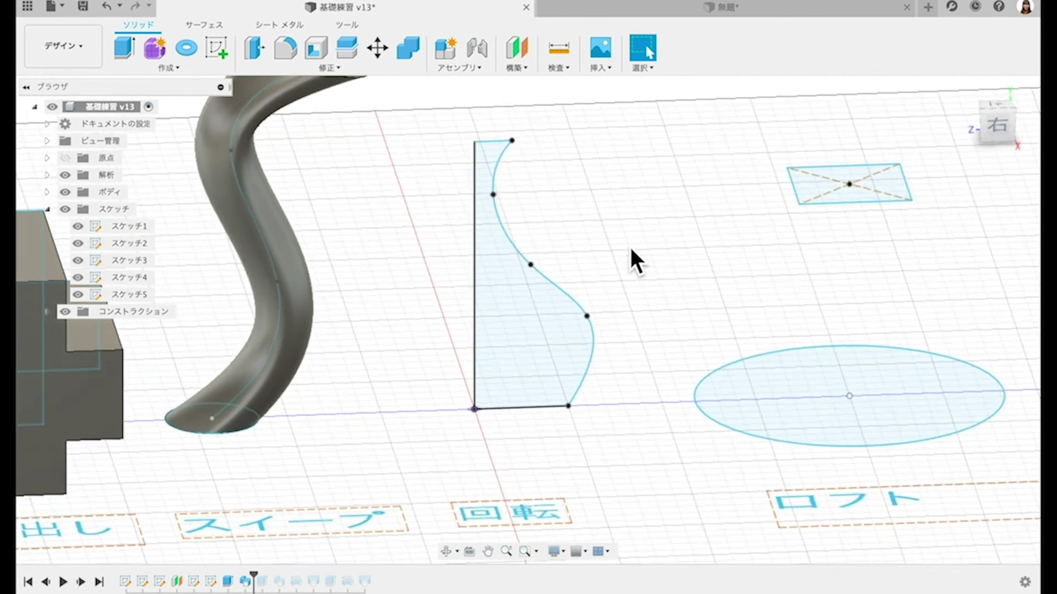
click(553, 330)
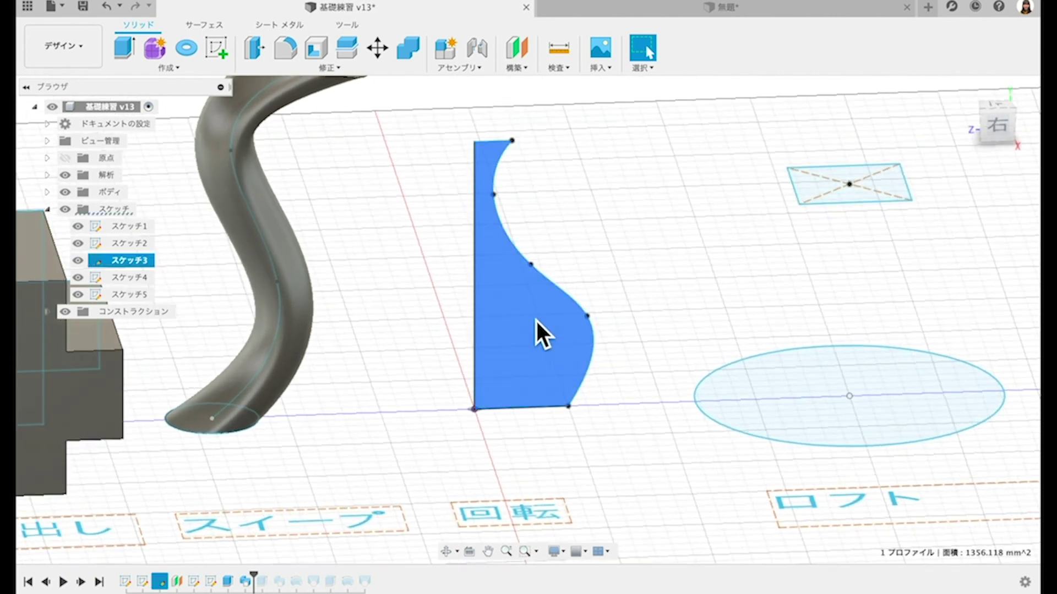
click(480, 278)
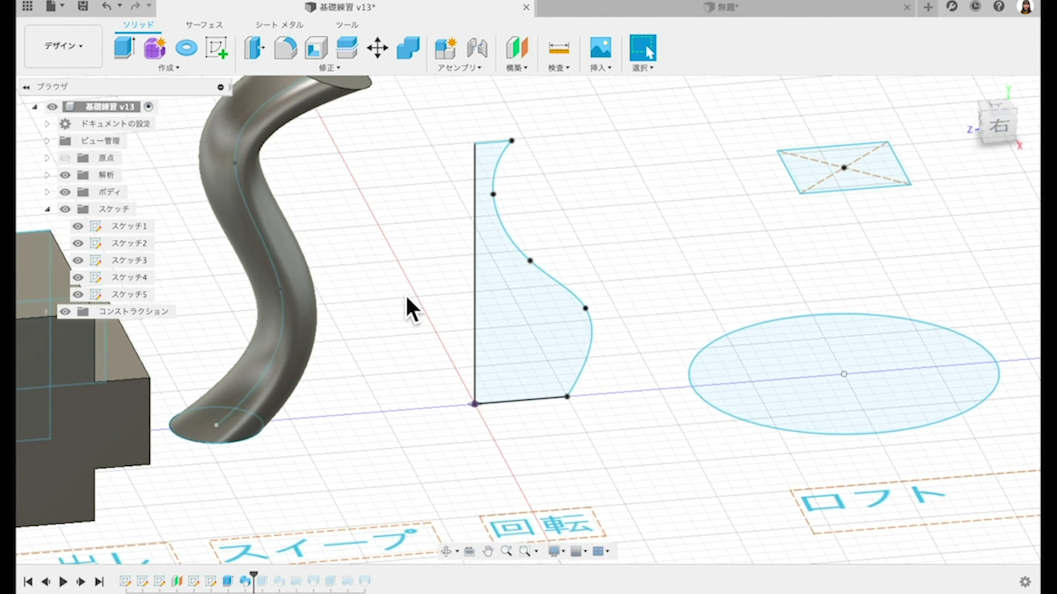
click(194, 68)
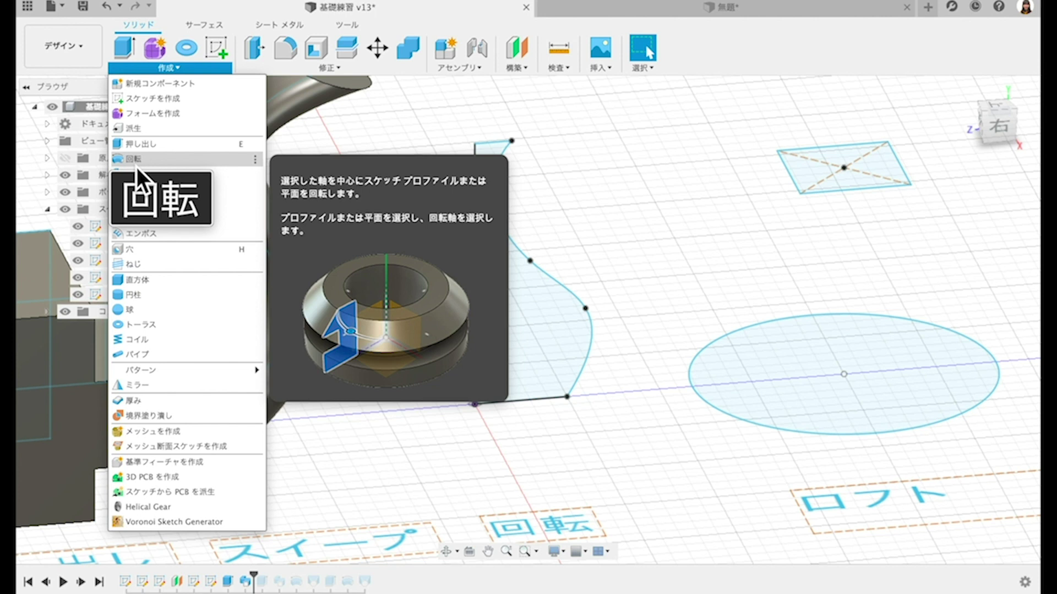
Step: Start a Revolve with the vase outline as profile, try its vertical edge as axis, then clear it
click(135, 164)
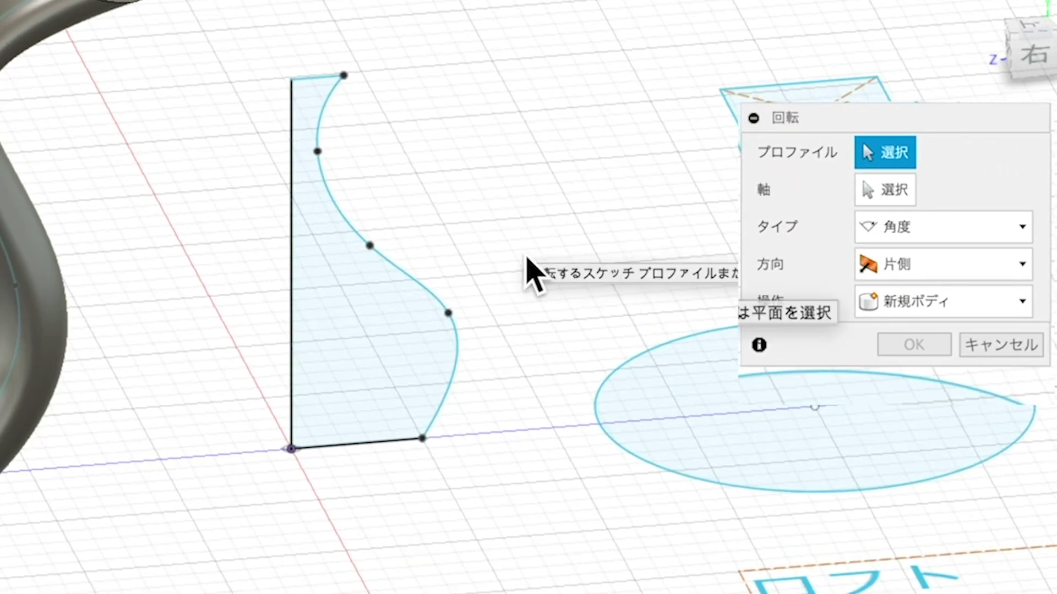
click(377, 319)
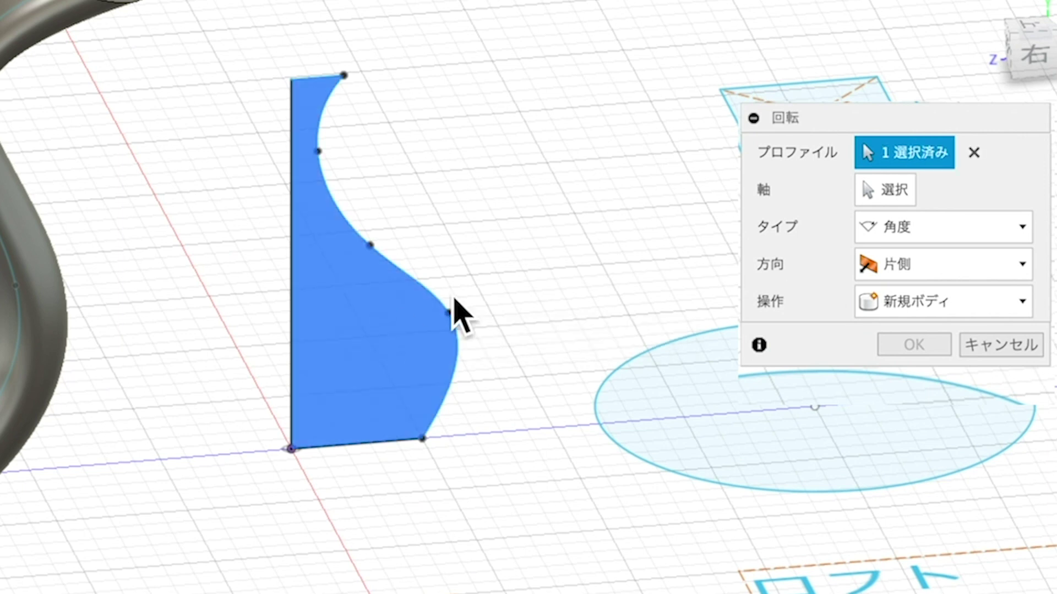
click(897, 203)
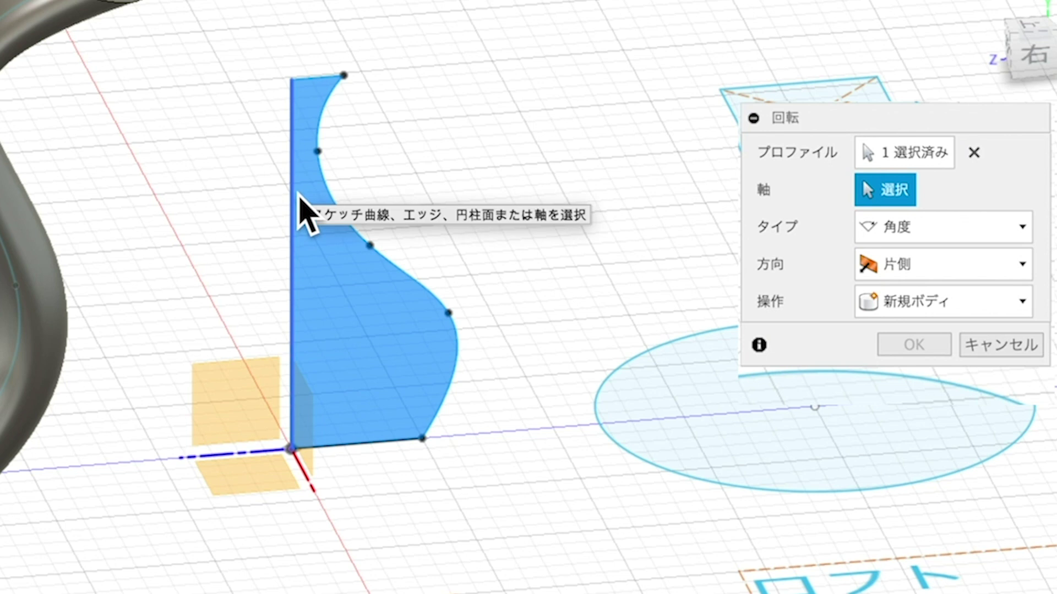
click(298, 196)
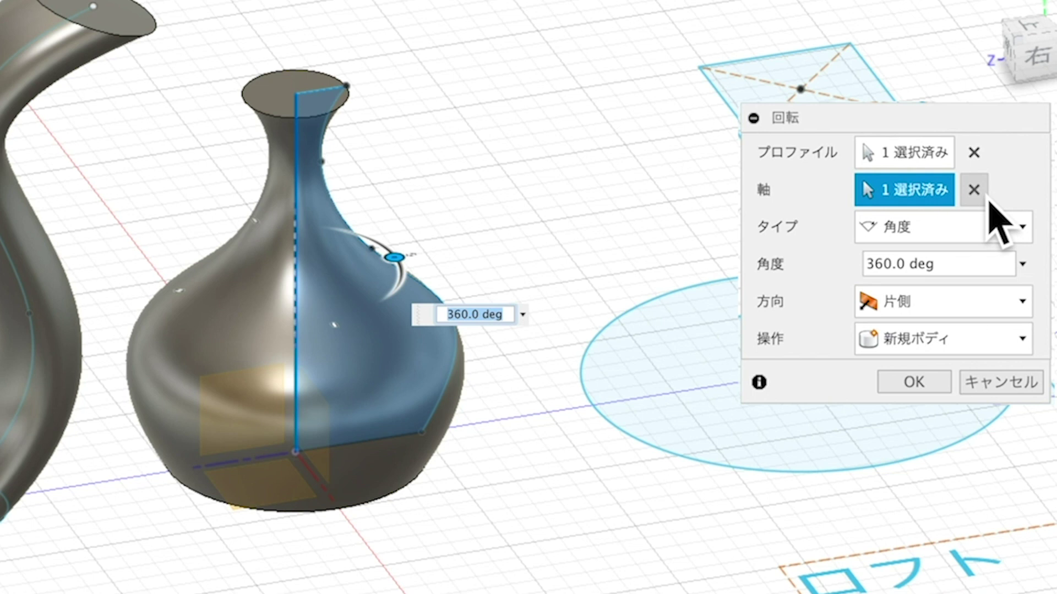
click(989, 203)
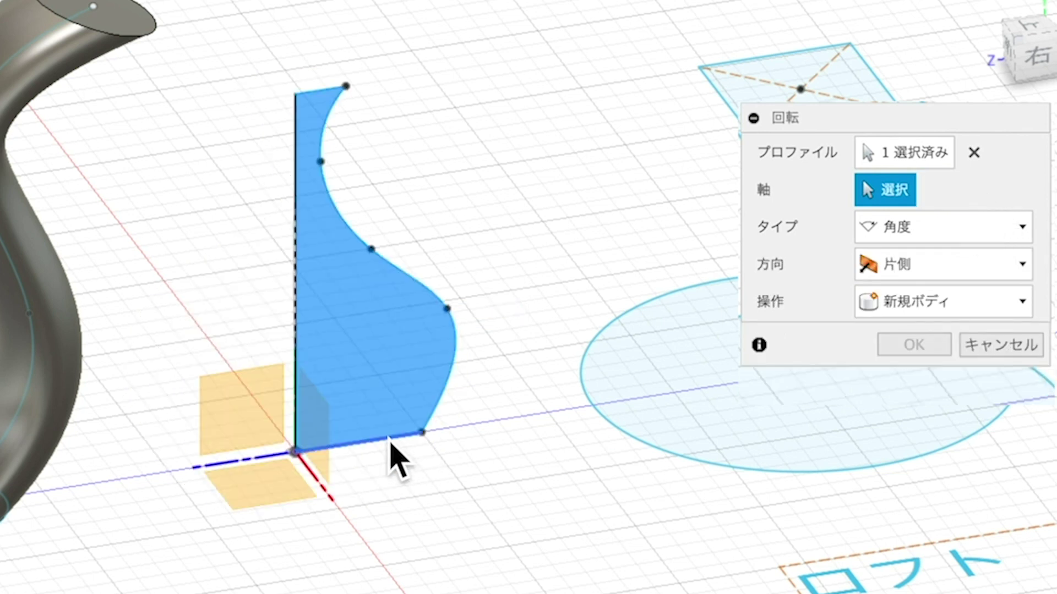
Step: Set the outline's vertical edge as axis and revolve the vase 360° into a solid
click(389, 439)
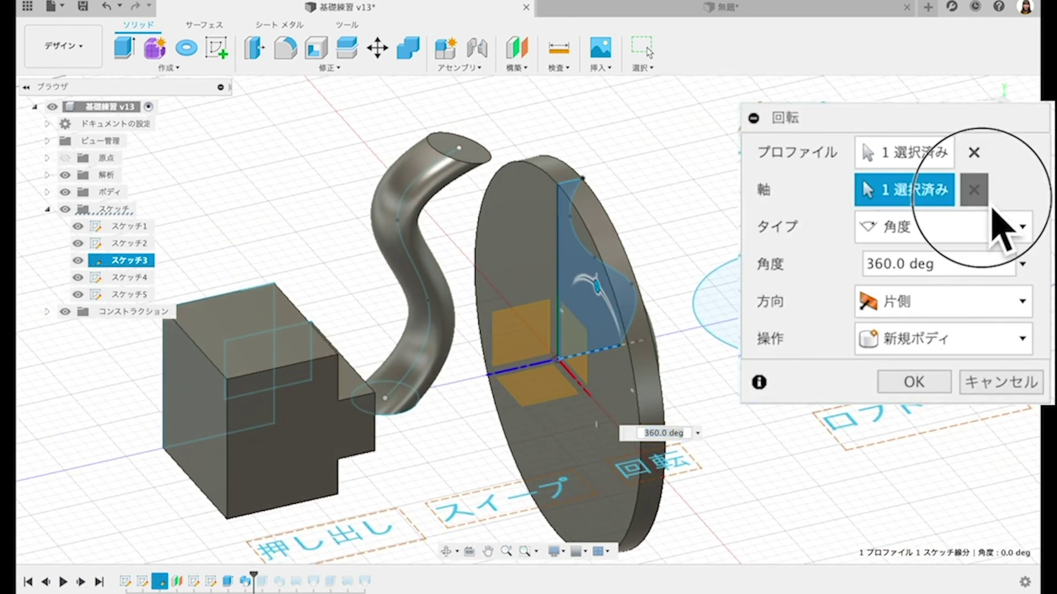
click(974, 190)
scroll(660, 288, up, 3)
scroll(591, 294, up, 3)
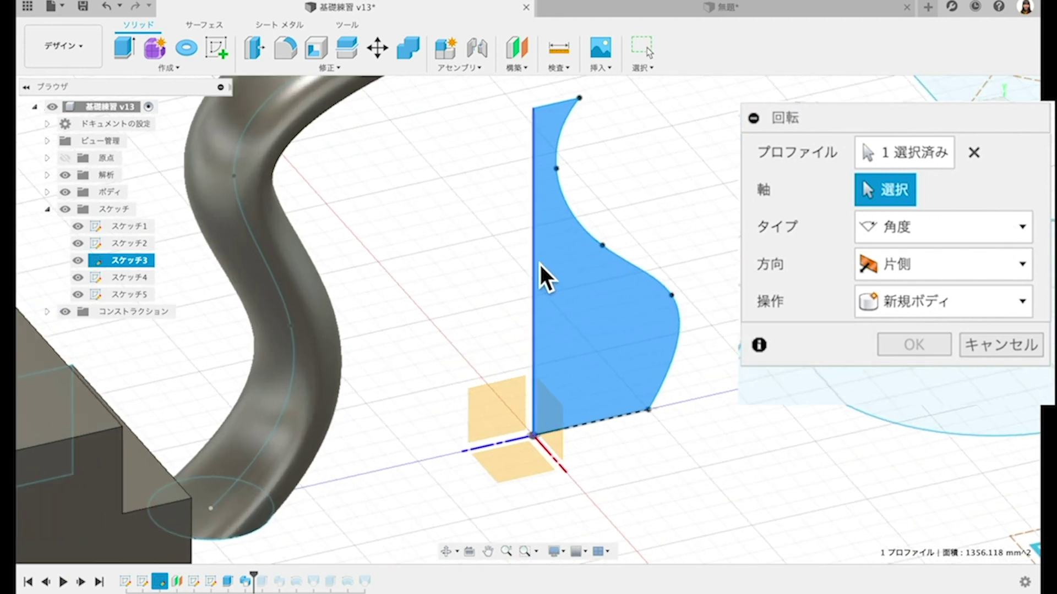
click(541, 265)
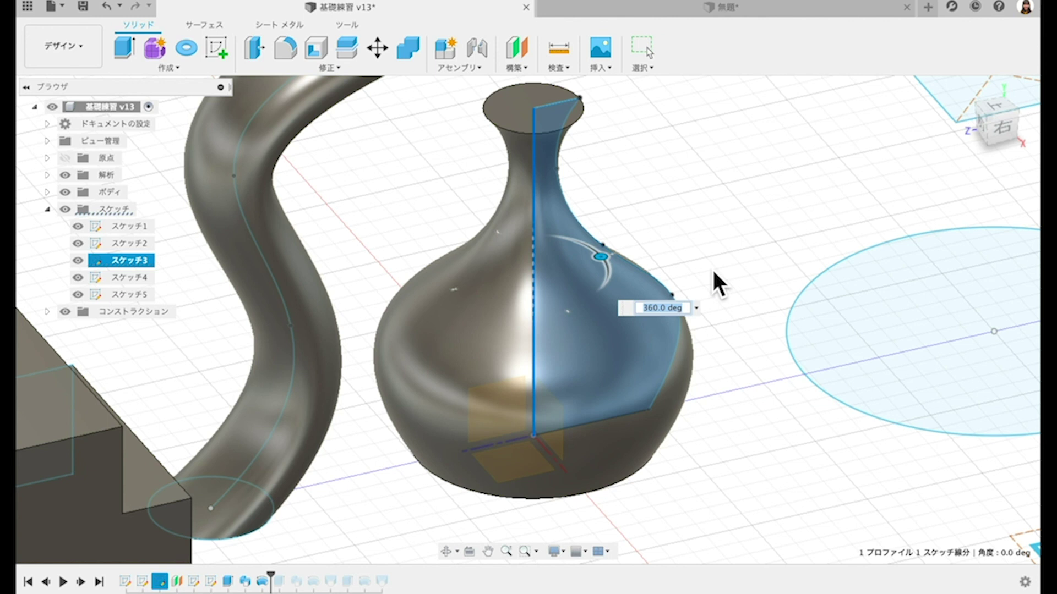
key(Return)
scroll(714, 274, down, 5)
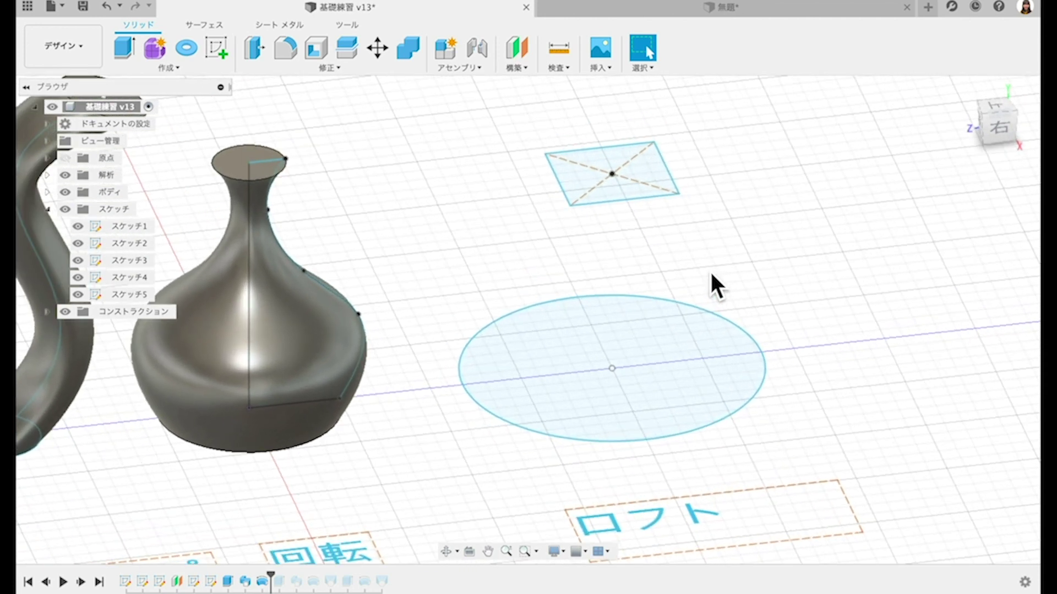
Step: Select and deselect the ellipse profile, then open the Create feature list to Loft
click(707, 326)
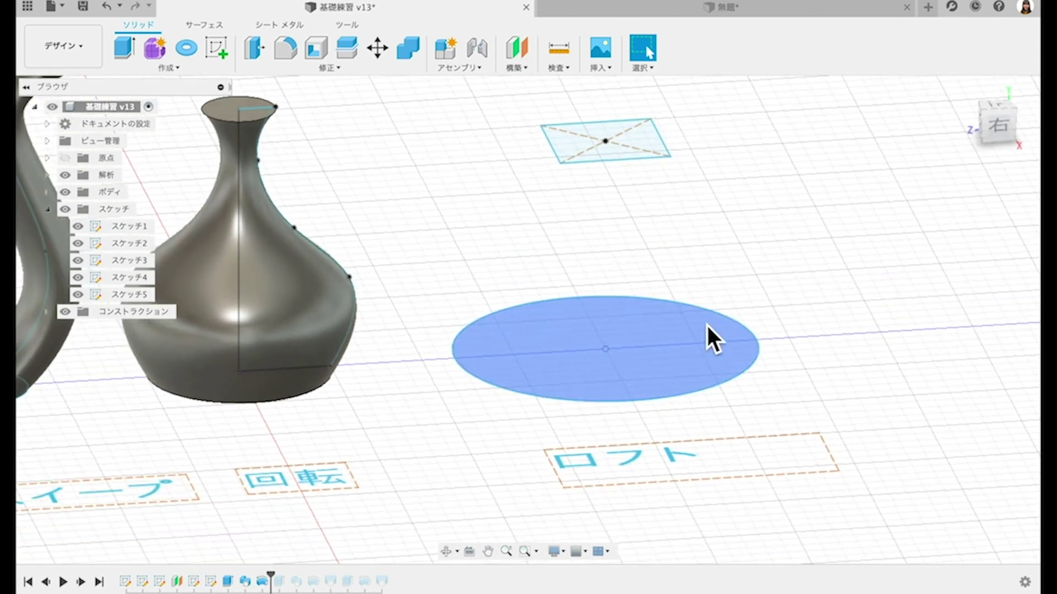
click(677, 335)
click(791, 365)
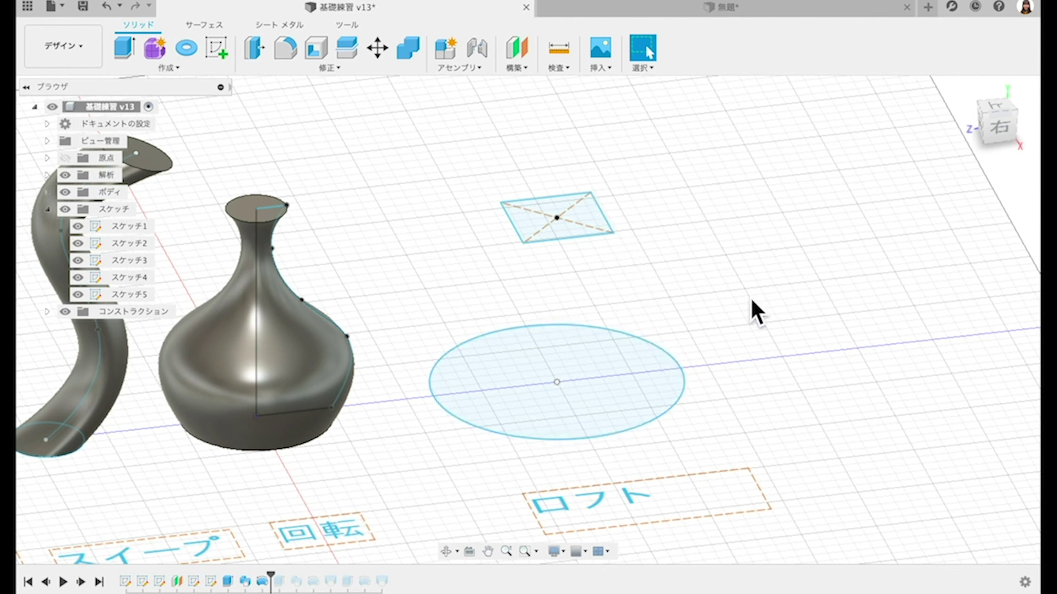
click(161, 69)
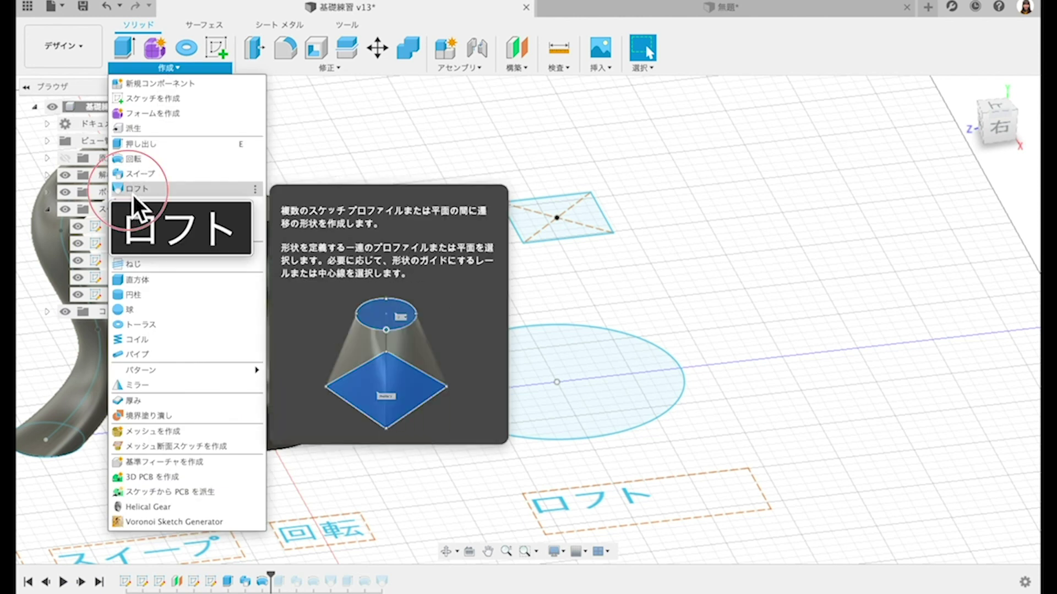
Step: Loft from the ellipse as first profile to the rectangle as second, creating the frustum
click(133, 194)
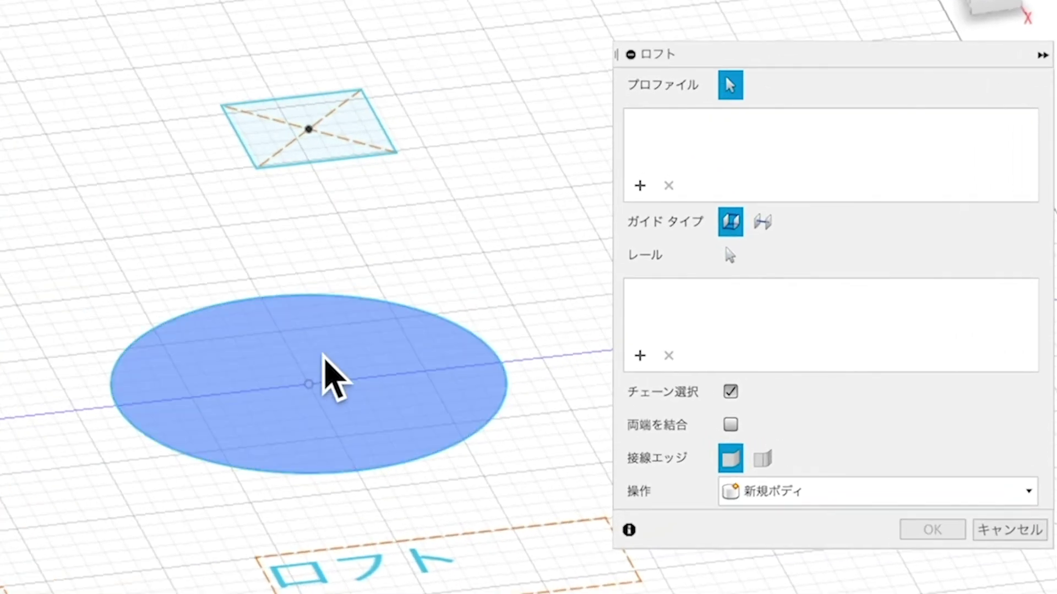
click(318, 348)
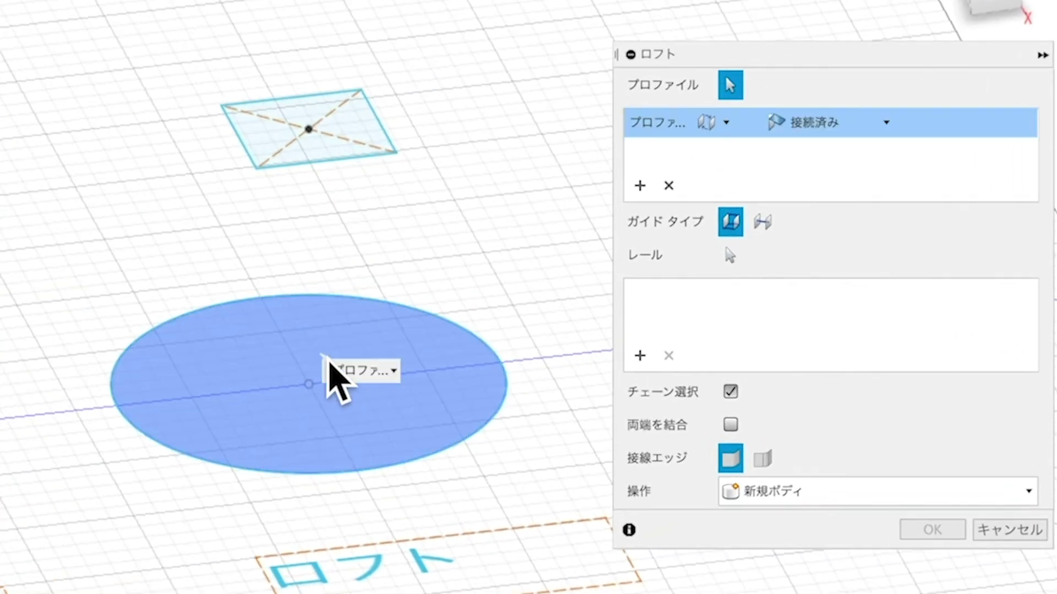
click(349, 119)
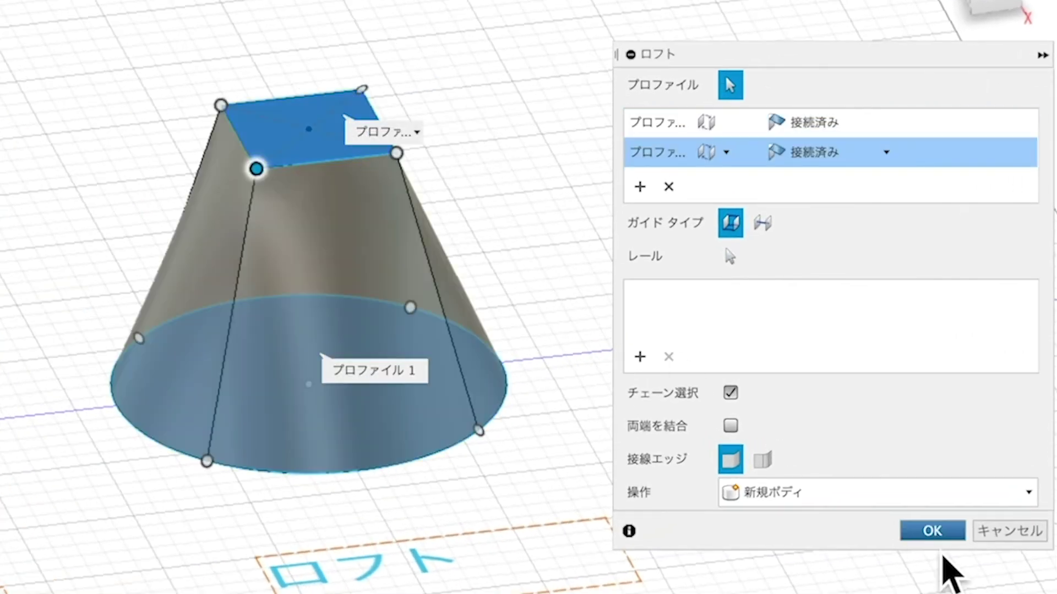
click(943, 535)
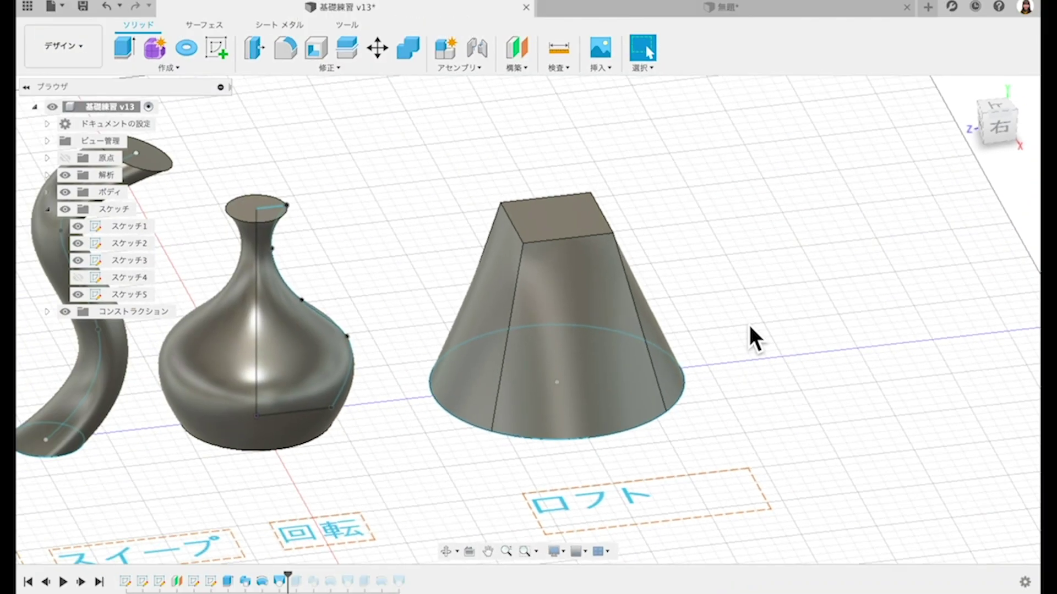
shift+scroll(707, 319, up, 5)
shift+scroll(708, 318, up, 5)
shift+scroll(707, 318, up, 5)
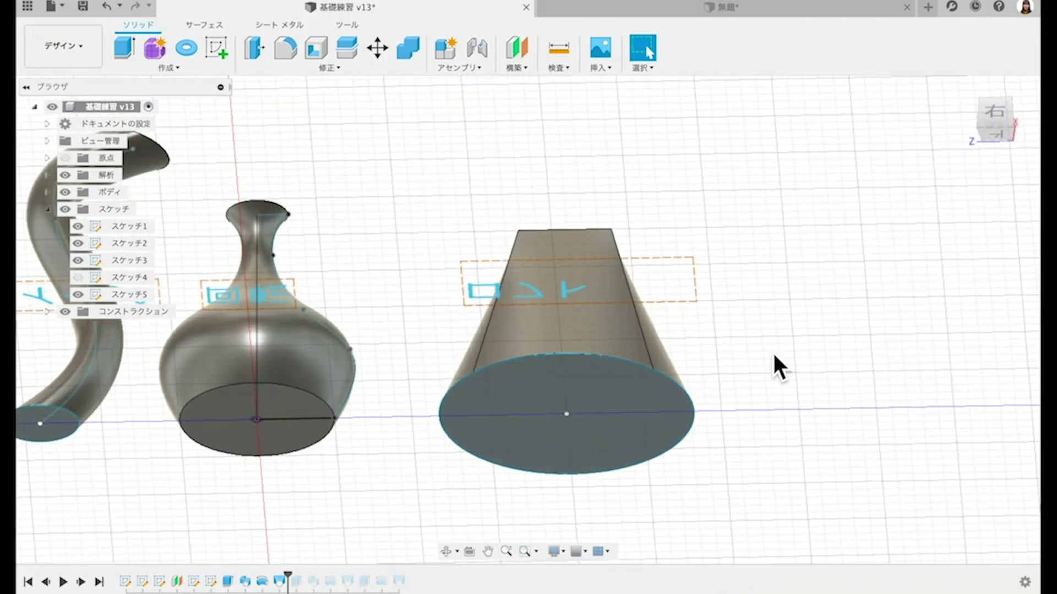
shift+scroll(779, 361, down, 5)
shift+scroll(779, 362, down, 3)
shift+scroll(780, 366, down, 3)
shift+scroll(779, 362, down, 3)
shift+scroll(778, 362, down, 3)
shift+scroll(779, 362, down, 3)
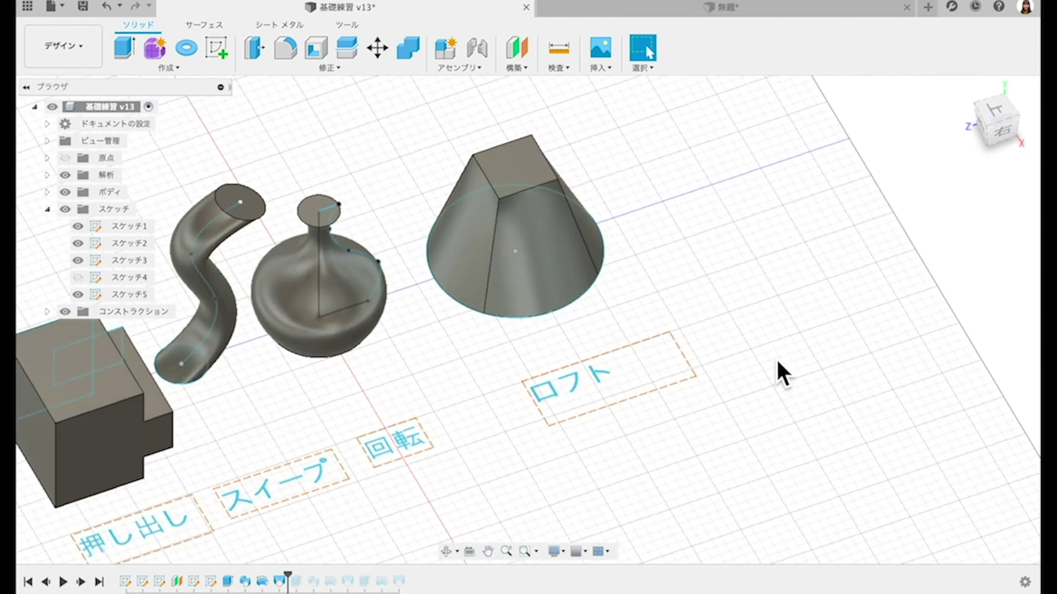
shift+scroll(778, 361, up, 3)
shift+scroll(772, 352, up, 3)
shift+scroll(772, 352, up, 3)
shift+scroll(772, 353, down, 3)
scroll(703, 352, down, 2)
shift+scroll(703, 349, down, 3)
scroll(702, 349, up, 2)
shift+scroll(702, 349, up, 2)
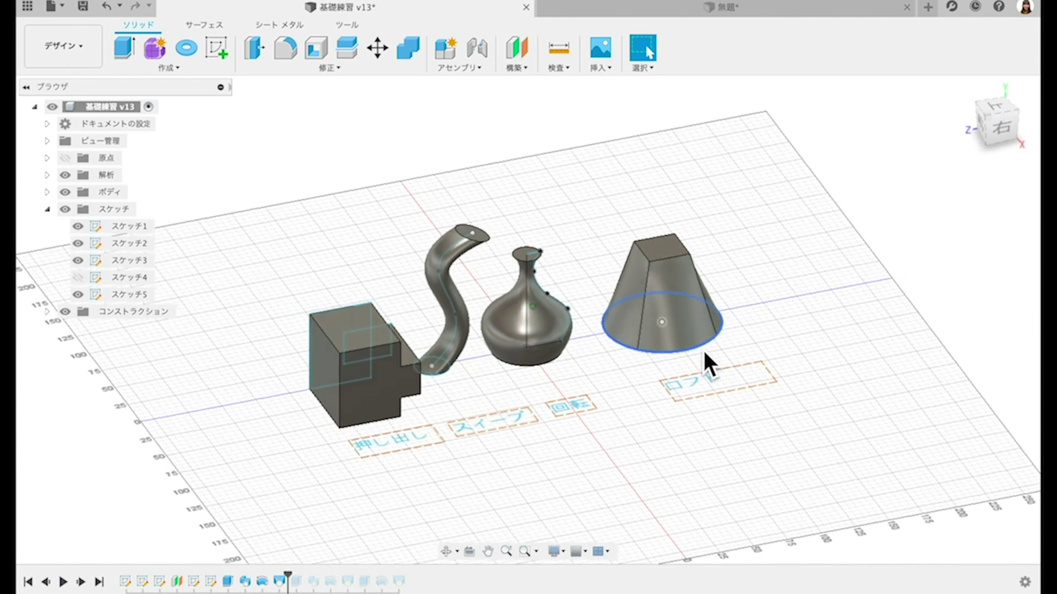
shift+scroll(703, 348, up, 2)
shift+scroll(703, 351, up, 2)
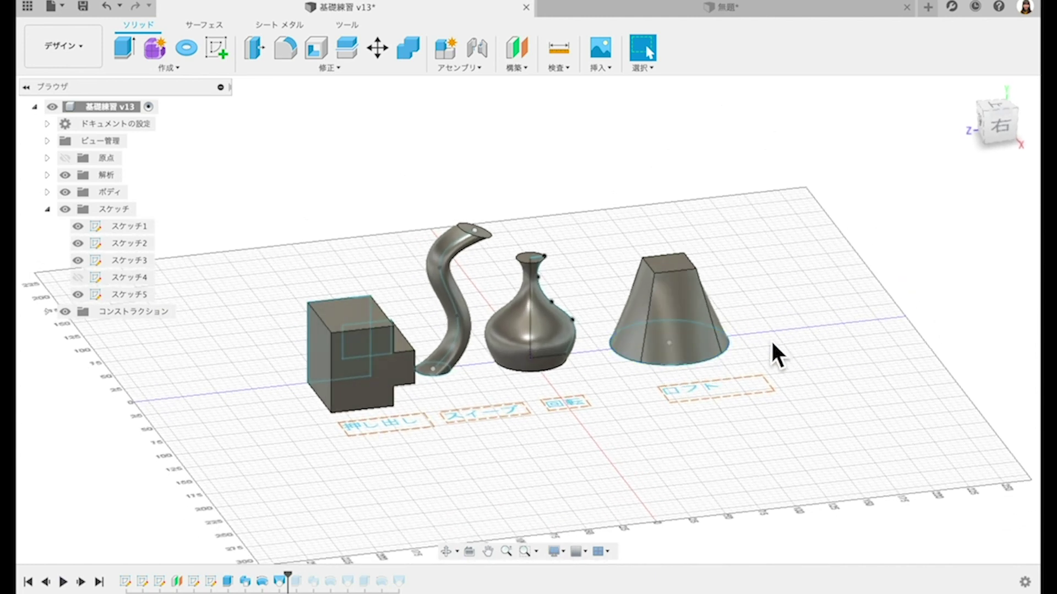
scroll(772, 344, up, 2)
scroll(772, 344, up, 2)
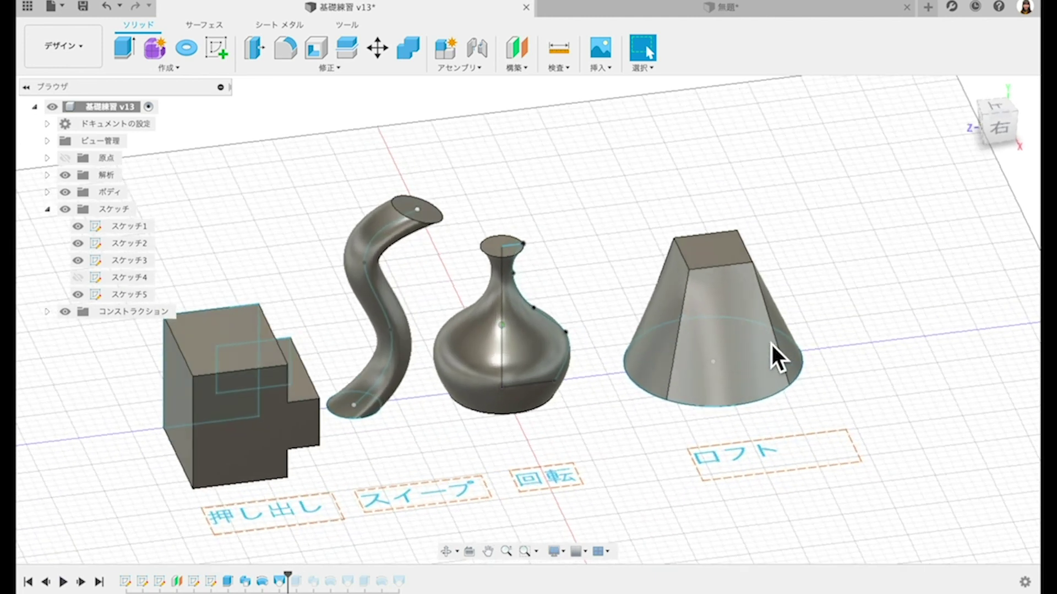
shift+scroll(771, 344, left, 2)
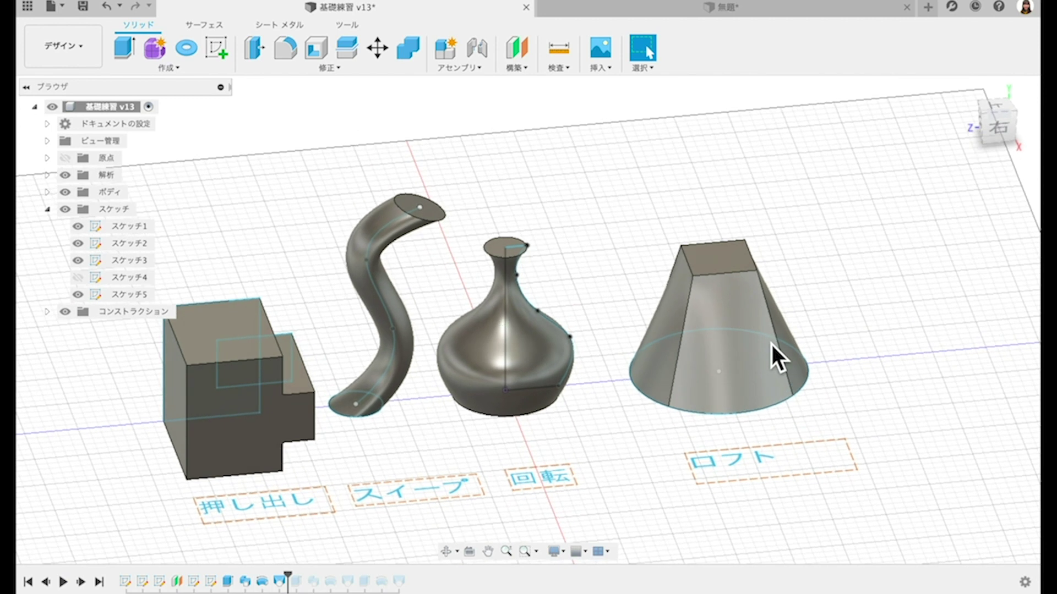
scroll(772, 344, down, 2)
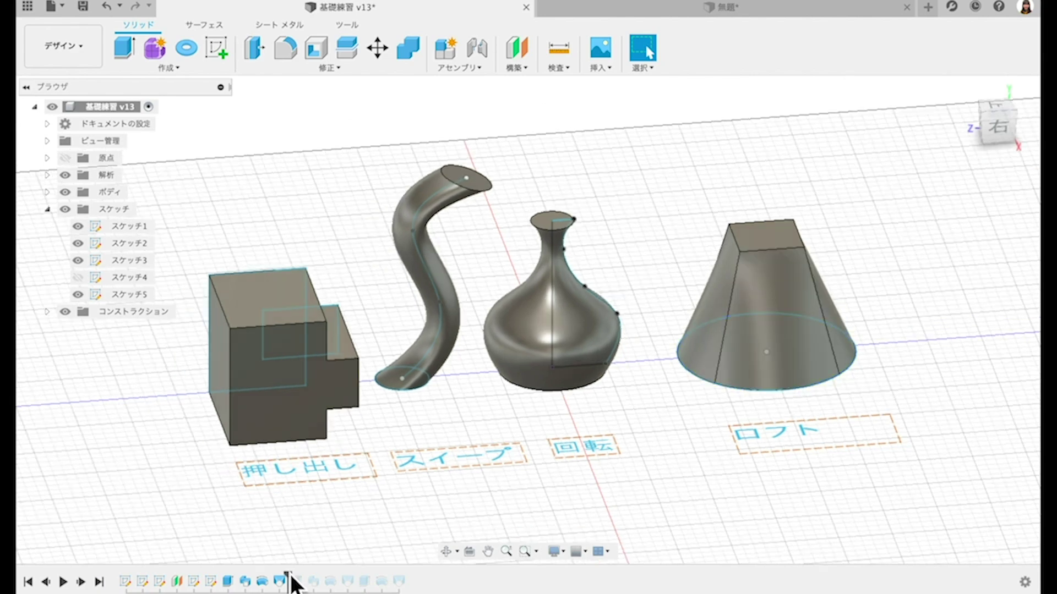
mouse_move(300, 585)
mouse_down()
mouse_move(223, 587)
mouse_move(284, 588)
mouse_up()
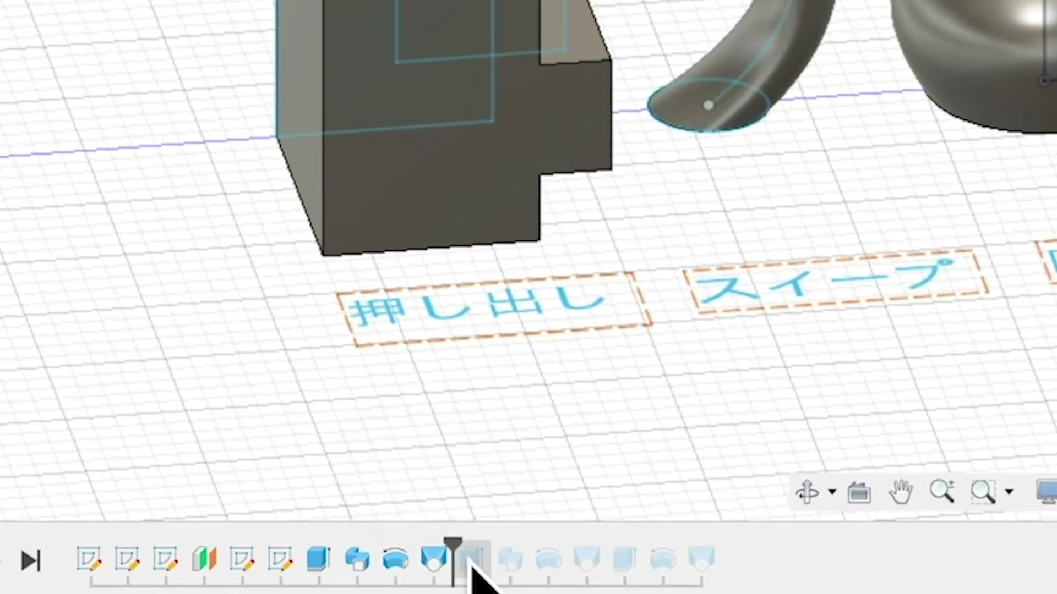
mouse_move(478, 575)
mouse_down()
mouse_move(377, 567)
mouse_move(517, 575)
mouse_move(237, 588)
mouse_up()
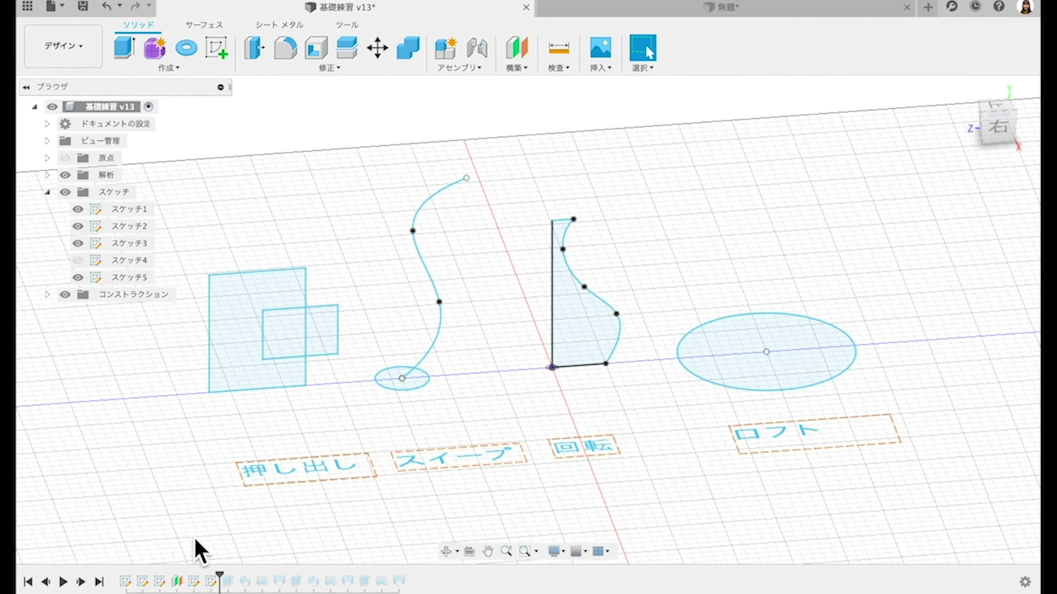
drag(240, 587, 308, 570)
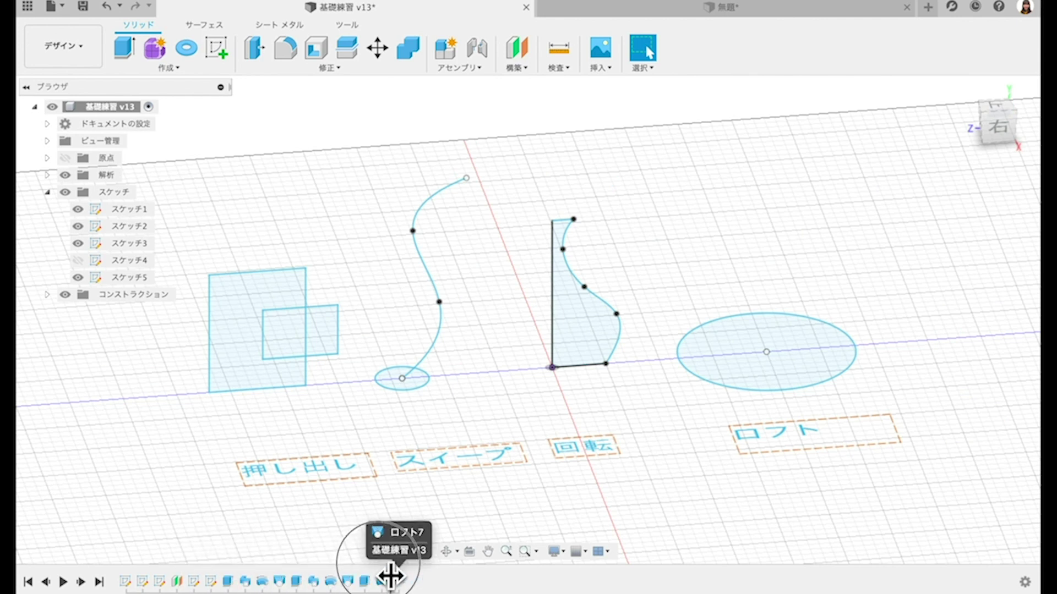